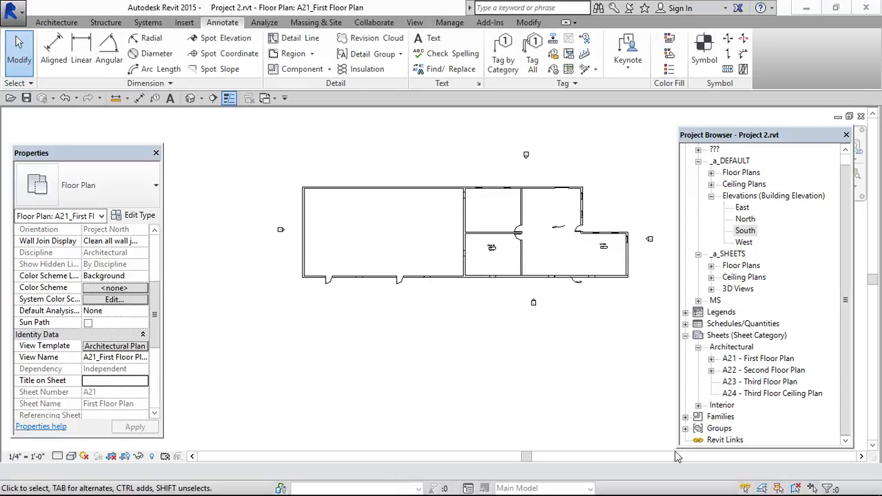
pyautogui.click(746, 232)
pyautogui.rightClick(747, 233)
pyautogui.moveTo(711, 330)
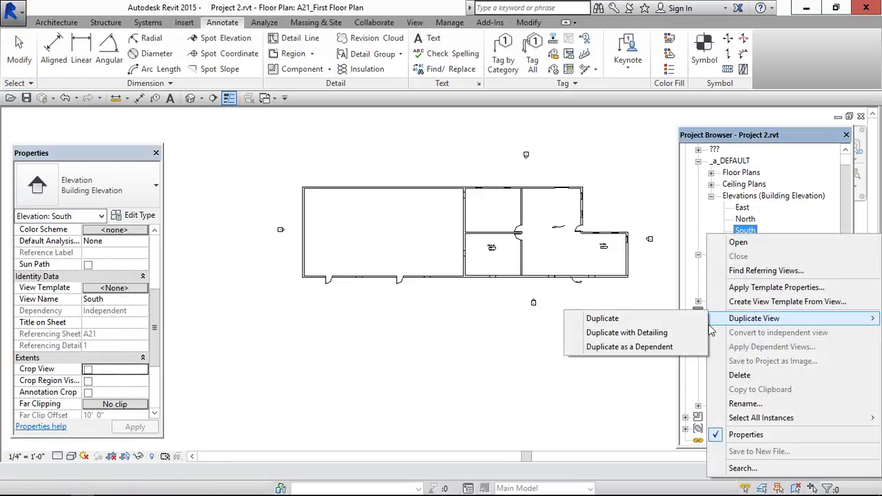
pyautogui.click(636, 379)
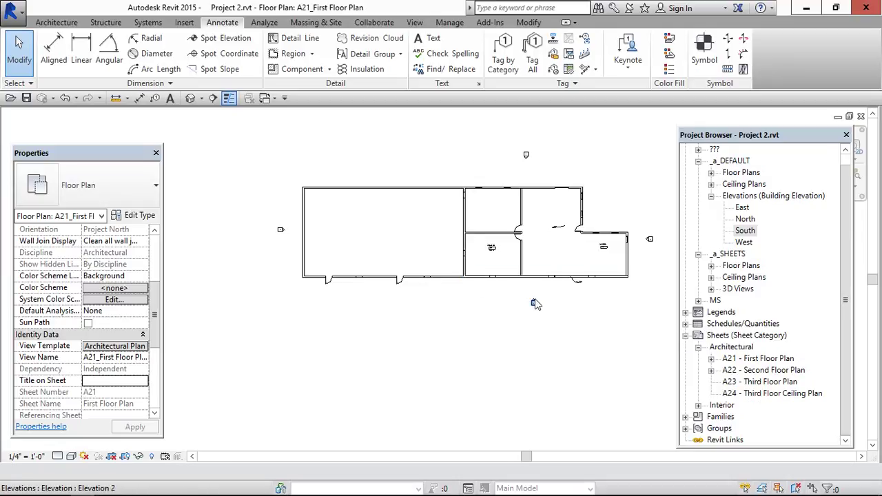
pyautogui.scroll(2, 534, 300)
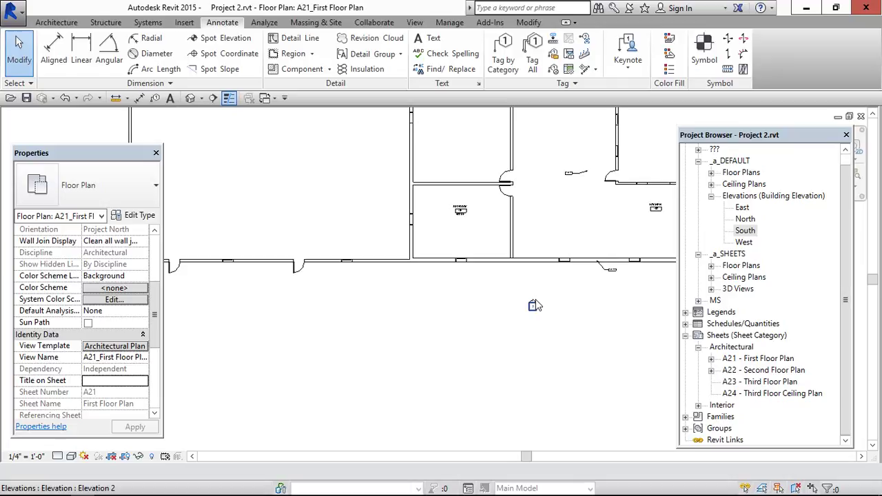
pyautogui.scroll(-1, 535, 306)
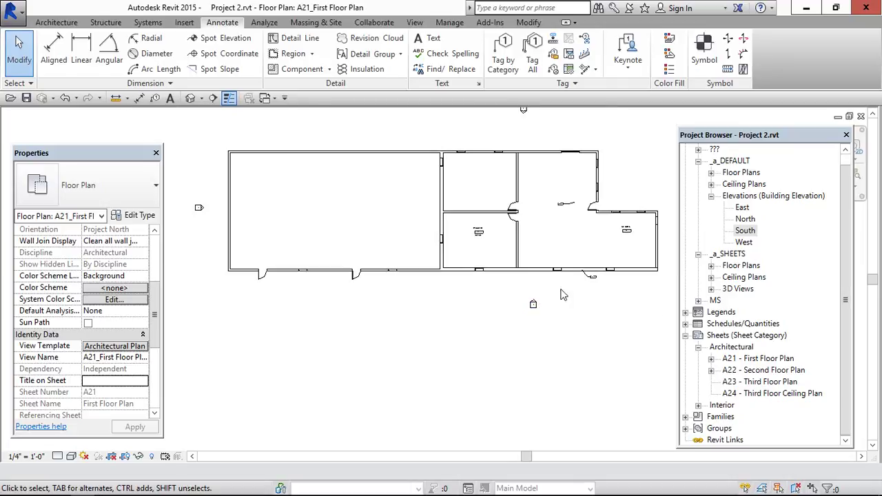
# - Duplicate the South building elevation as an independent view without detailing
pyautogui.click(744, 233)
pyautogui.rightClick(745, 232)
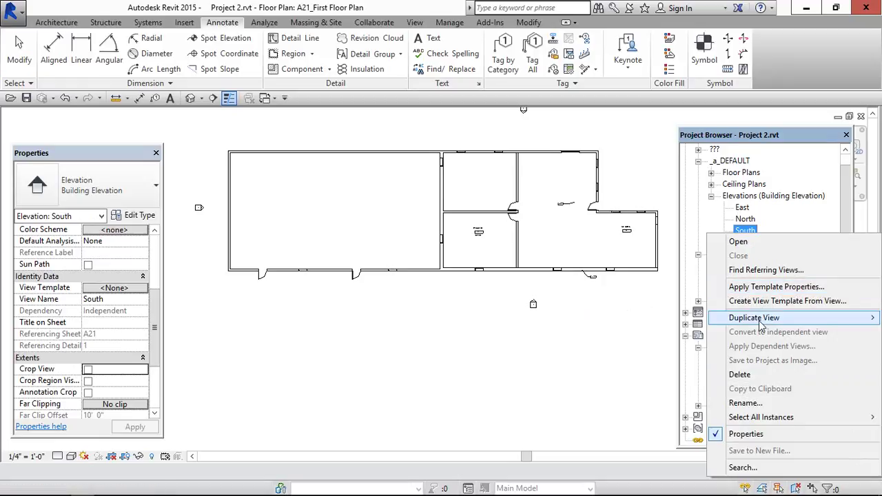
pyautogui.moveTo(730, 318)
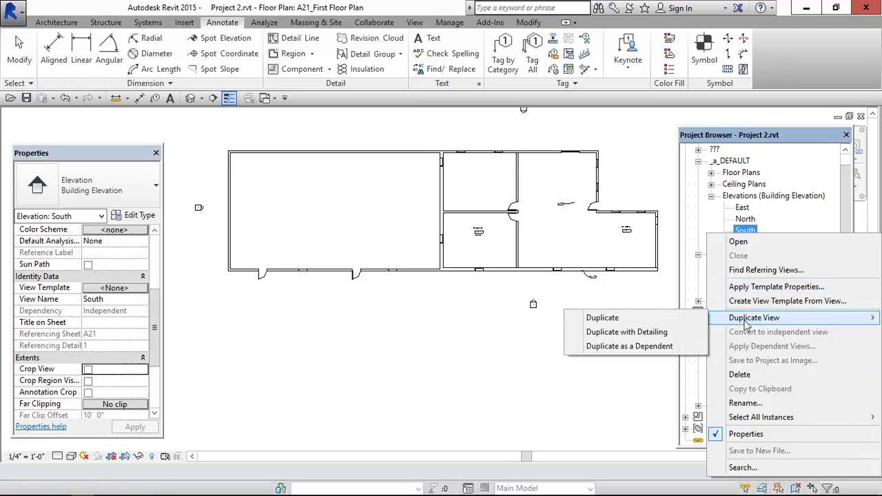
pyautogui.click(646, 319)
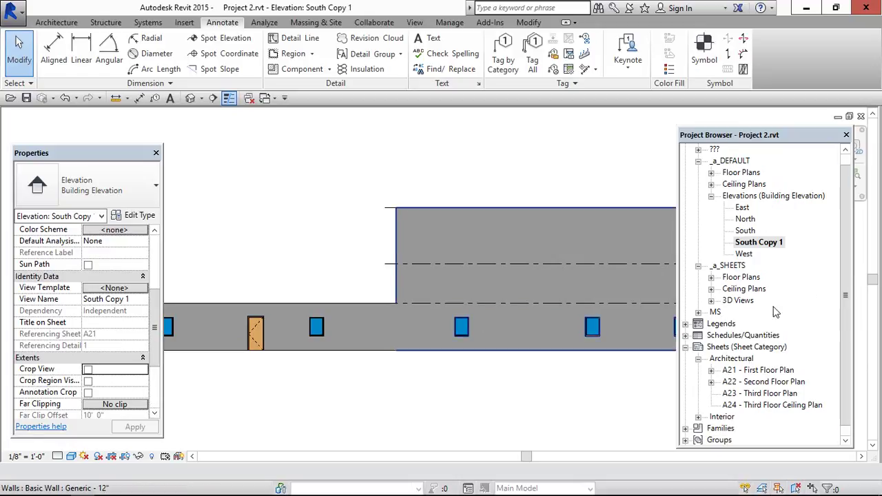
# - Set the Project Views parameter of the duplicated South elevation to _a_SHEETS and close that view
pyautogui.scroll(-3, 160, 403)
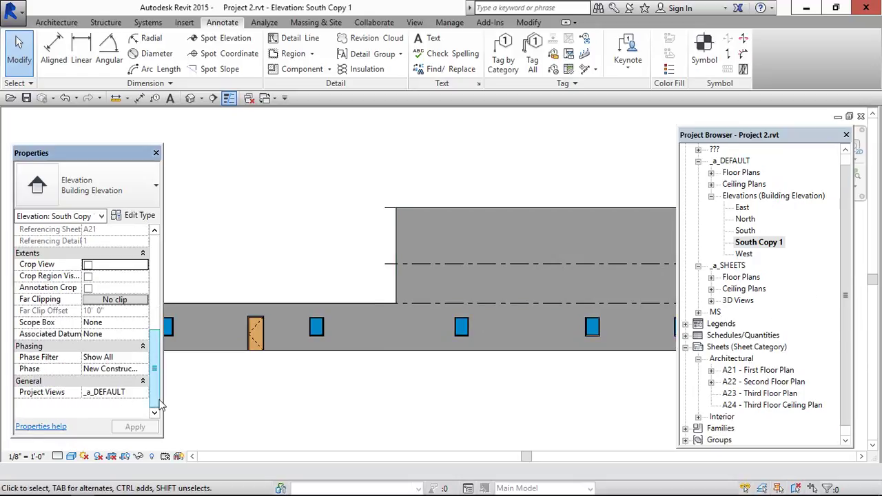
pyautogui.click(140, 393)
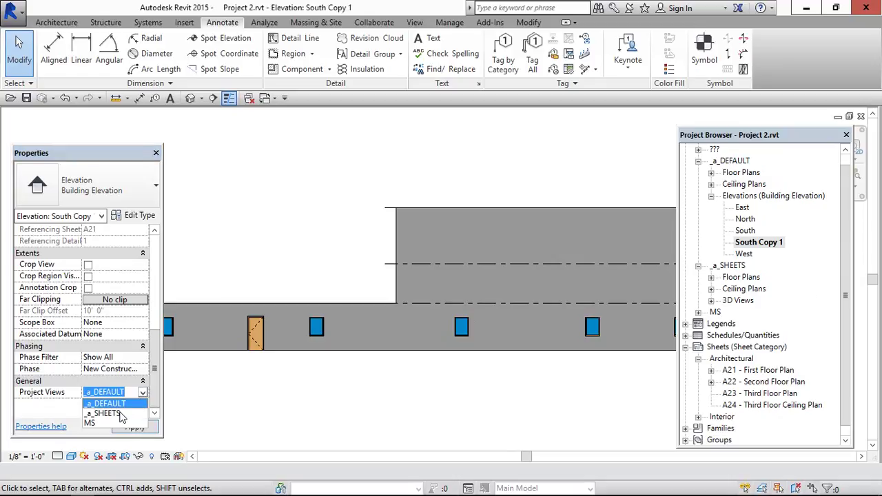
pyautogui.click(124, 412)
pyautogui.click(733, 255)
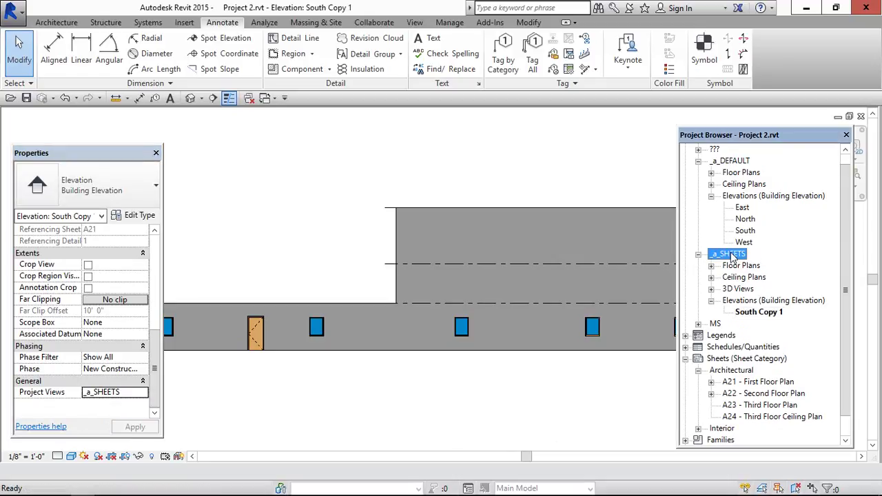
pyautogui.click(758, 314)
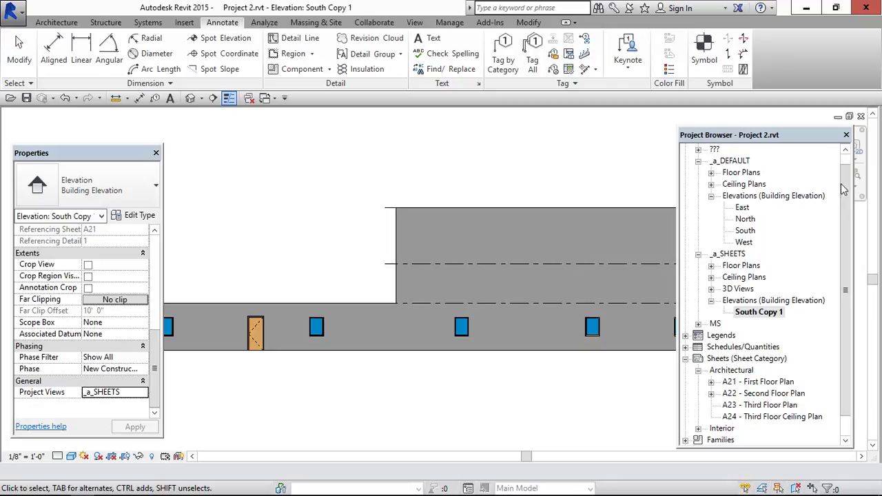
pyautogui.click(862, 117)
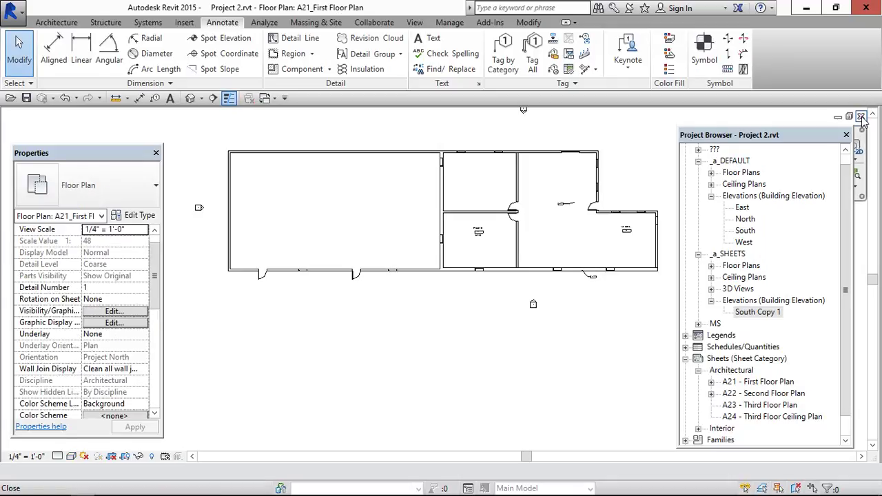
# - Create a new sheet with the E1 30 x 42 Horizontal titleblock
pyautogui.scroll(-1, 844, 348)
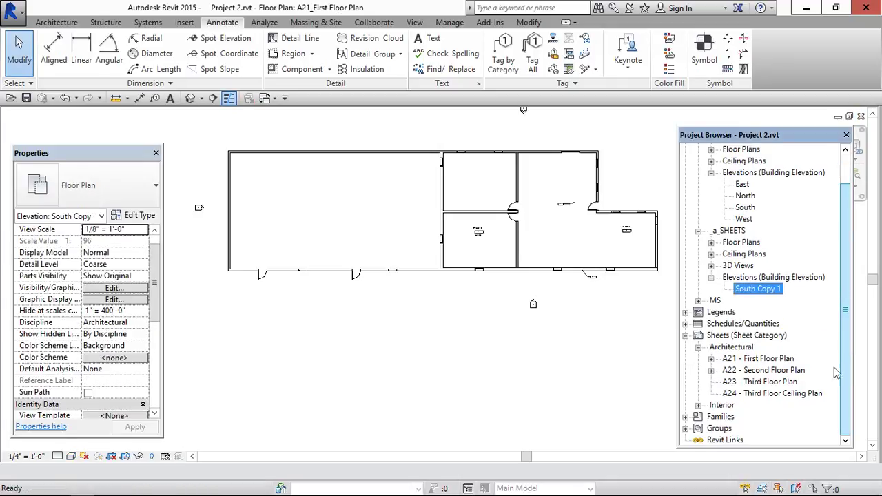
pyautogui.click(742, 336)
pyautogui.rightClick(742, 337)
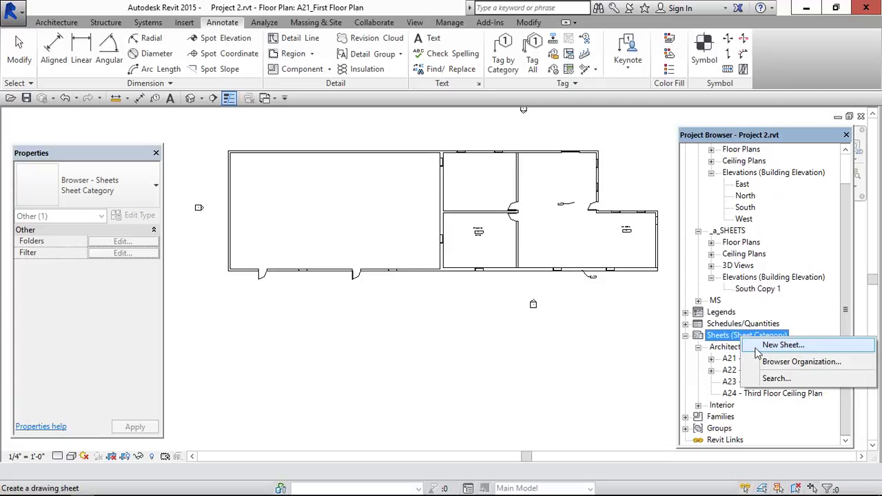
pyautogui.click(759, 346)
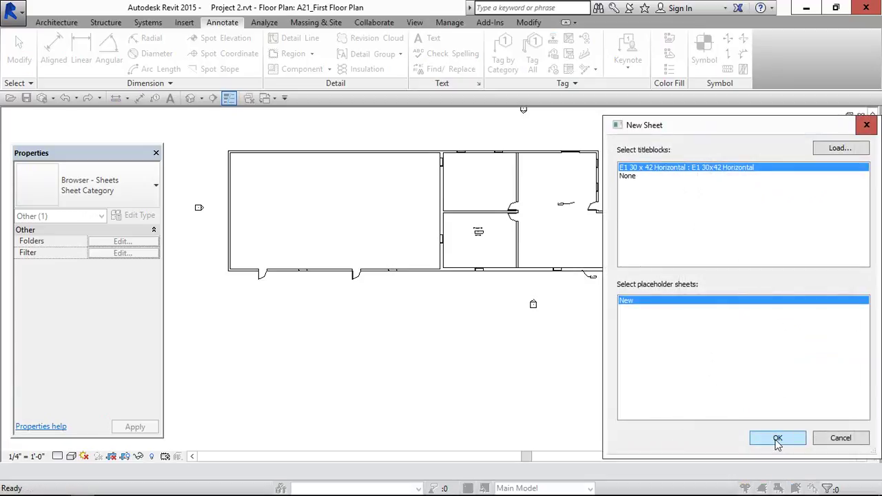
pyautogui.click(777, 440)
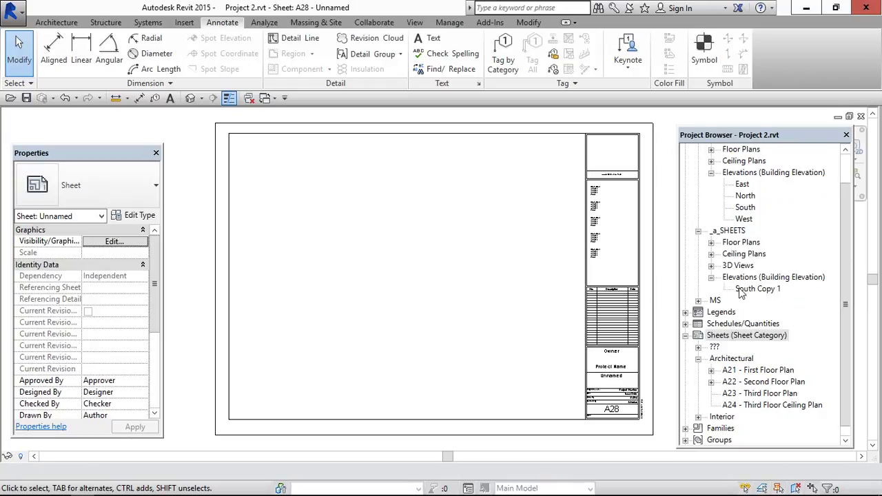
# - Set the Sheets Category of the new unnamed sheet A28 to Architectural
pyautogui.click(698, 347)
pyautogui.click(751, 359)
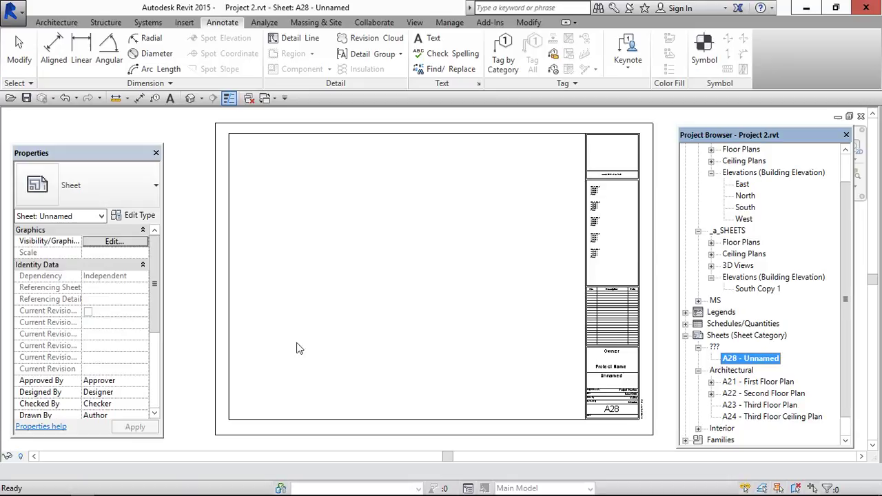
pyautogui.click(153, 393)
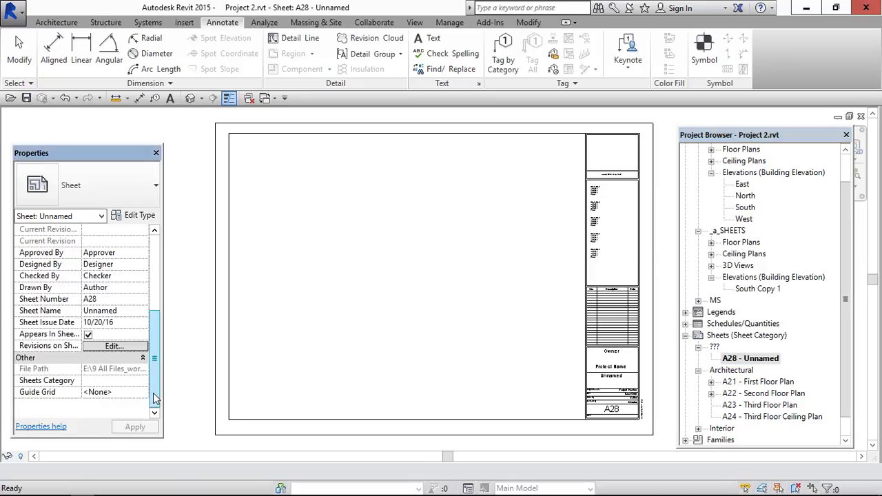
pyautogui.click(142, 380)
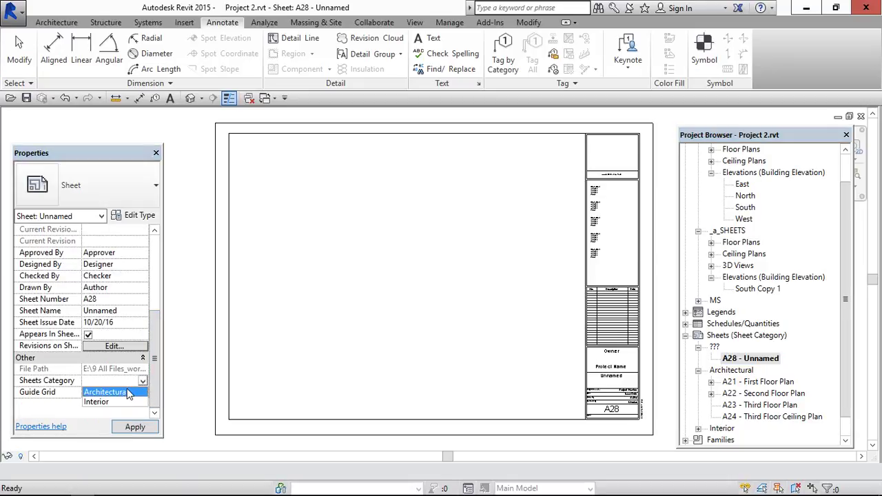
pyautogui.click(107, 392)
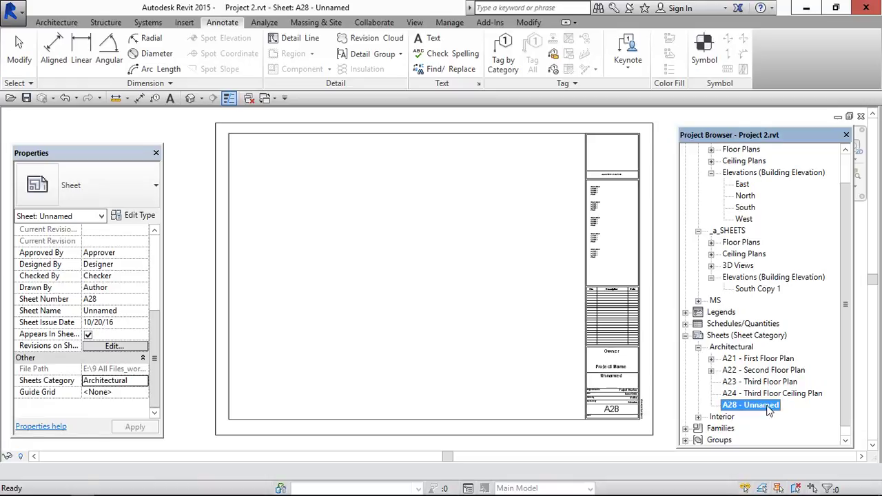
# - Rename sheet A28 to "Exterior Elevations", keeping its number
pyautogui.rightClick(769, 408)
pyautogui.click(774, 329)
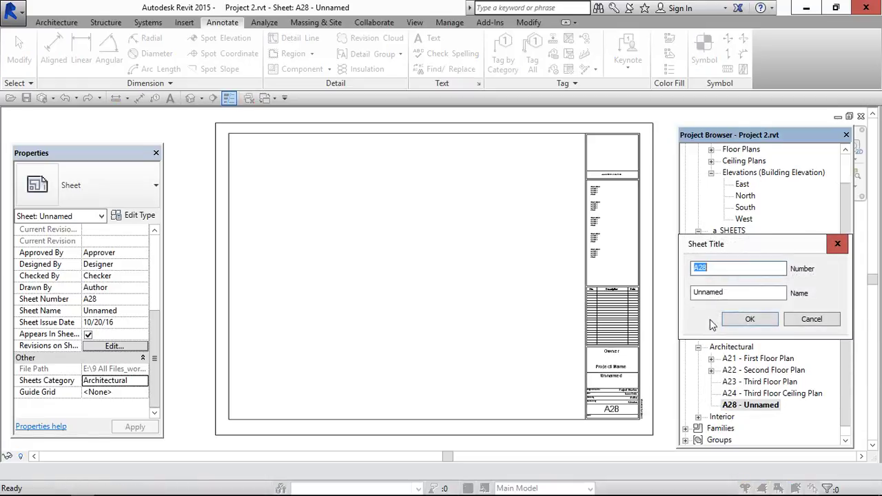
pyautogui.doubleClick(738, 291)
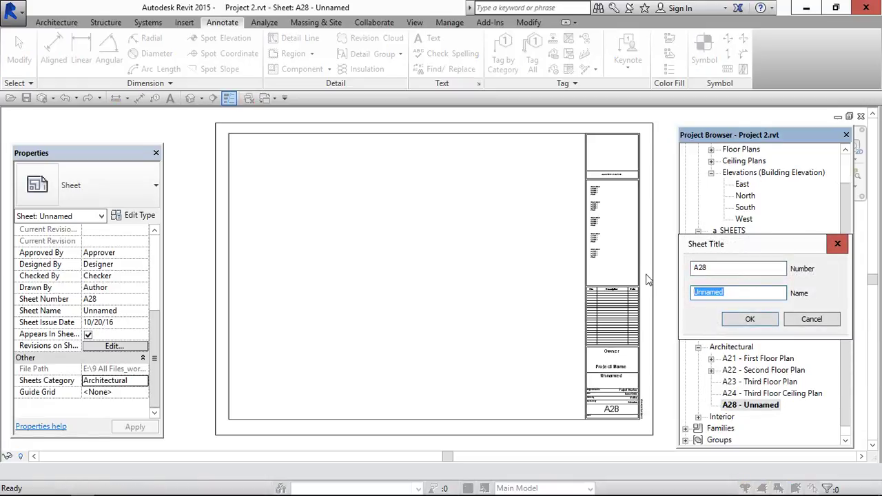
pyautogui.write('Exterior Elevation')
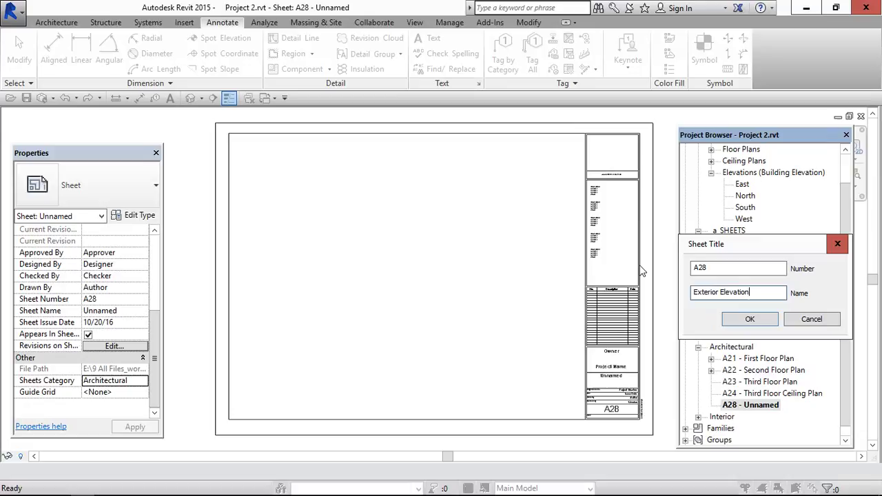
pyautogui.write('s')
pyautogui.click(745, 321)
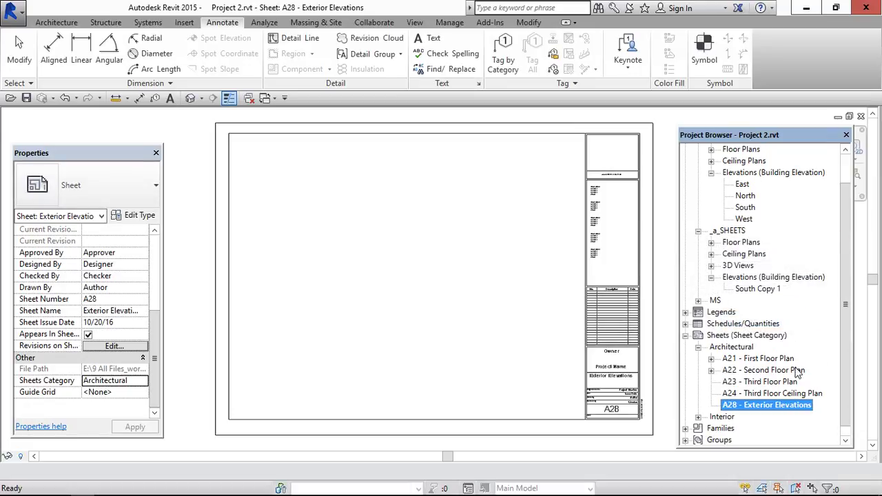
# - Place the South Copy 1 elevation on sheet A28, centred in the upper part of the drawing area
pyautogui.click(758, 289)
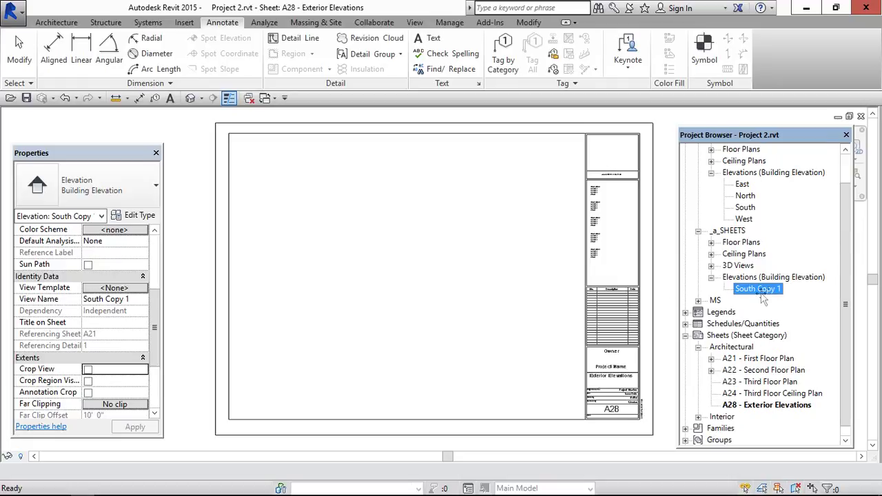
pyautogui.moveTo(762, 296); pyautogui.dragTo(465, 235)
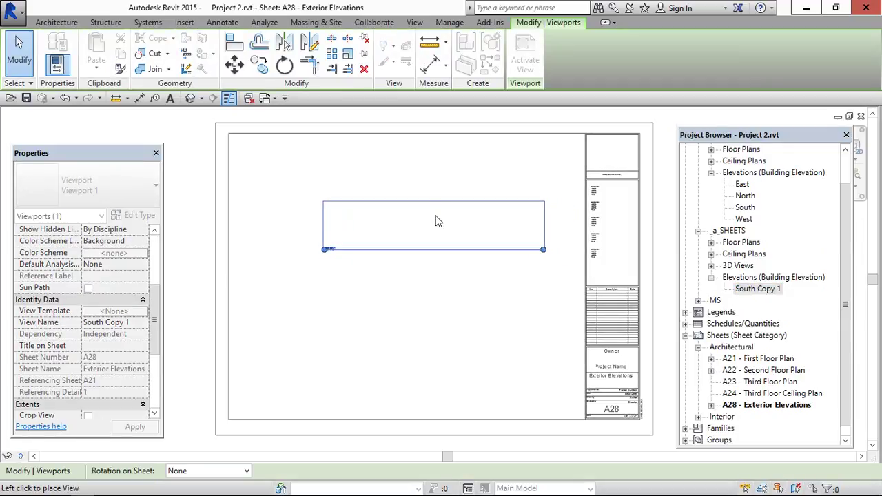
pyautogui.click(433, 184)
pyautogui.scroll(-2, 432, 255)
pyautogui.click(431, 257)
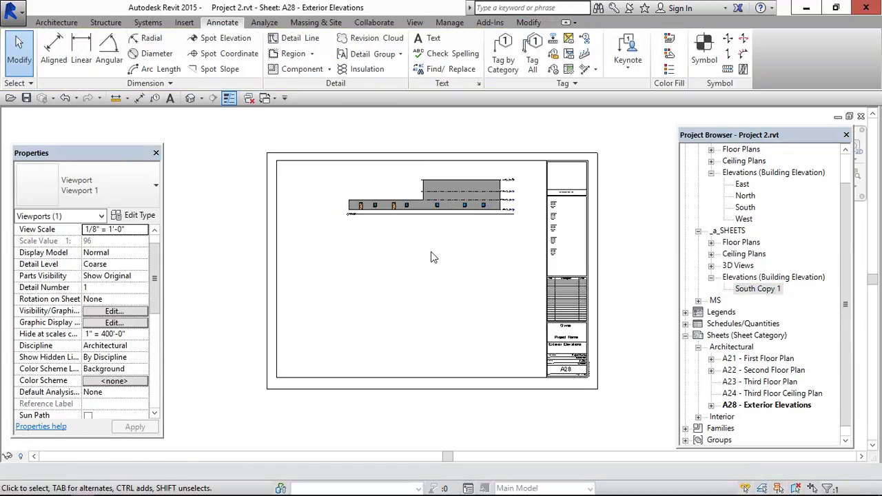
pyautogui.scroll(2, 423, 243)
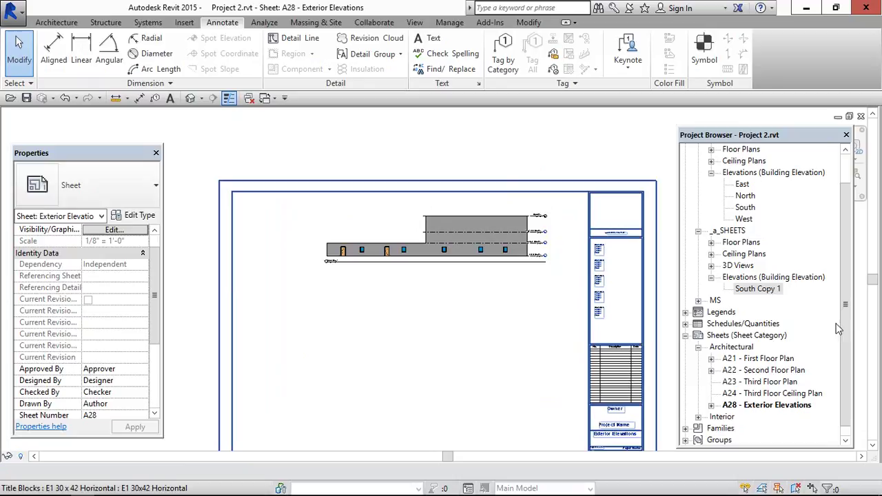
# - Set the view scale of the South Copy 1 viewport on sheet A28 to 1/4" = 1'-0"
pyautogui.moveTo(844, 318); pyautogui.dragTo(846, 287)
pyautogui.click(772, 324)
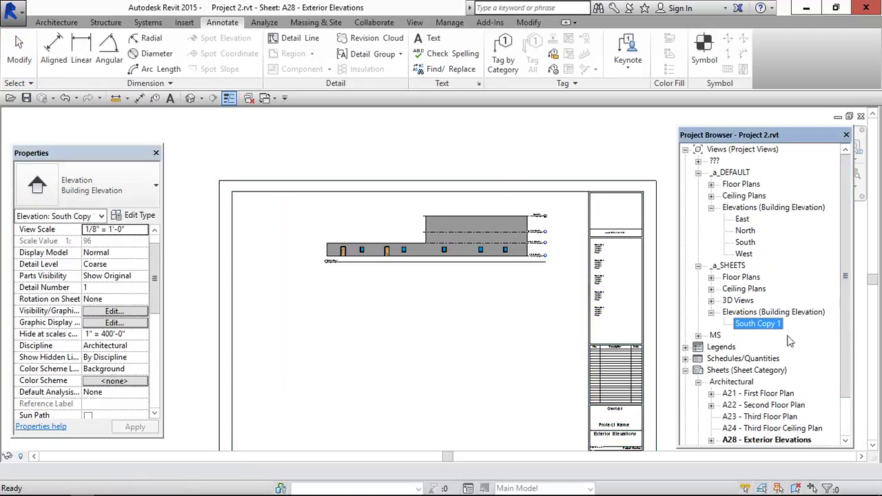
pyautogui.click(484, 246)
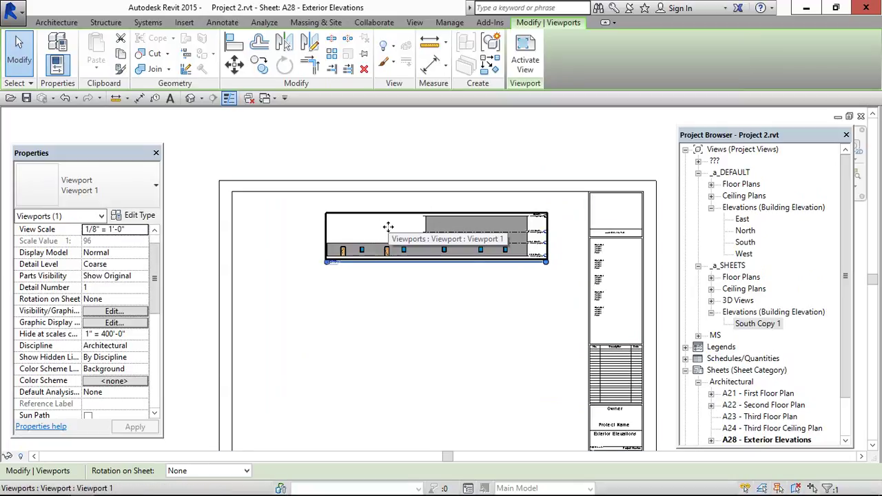
pyautogui.click(142, 231)
pyautogui.click(108, 270)
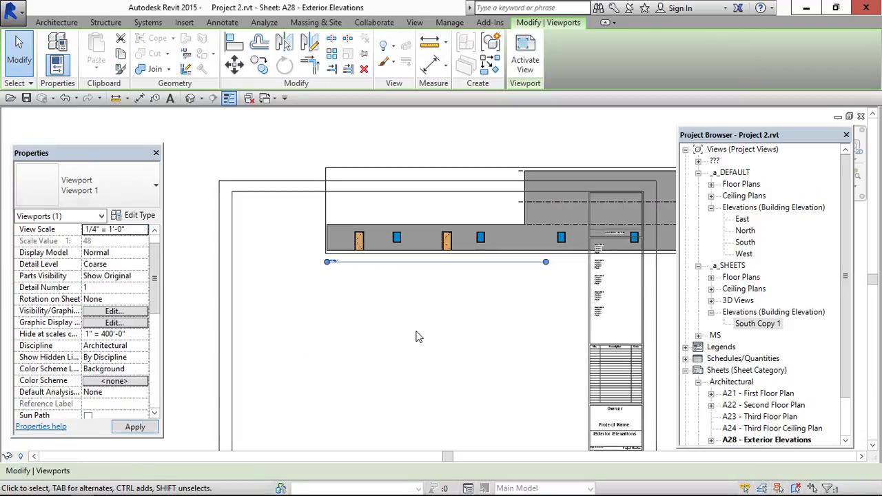
pyautogui.press('Escape')
# - Move the enlarged elevation viewport left and down so it spans the sheet's width near its upper edge
pyautogui.moveTo(424, 235); pyautogui.dragTo(350, 252)
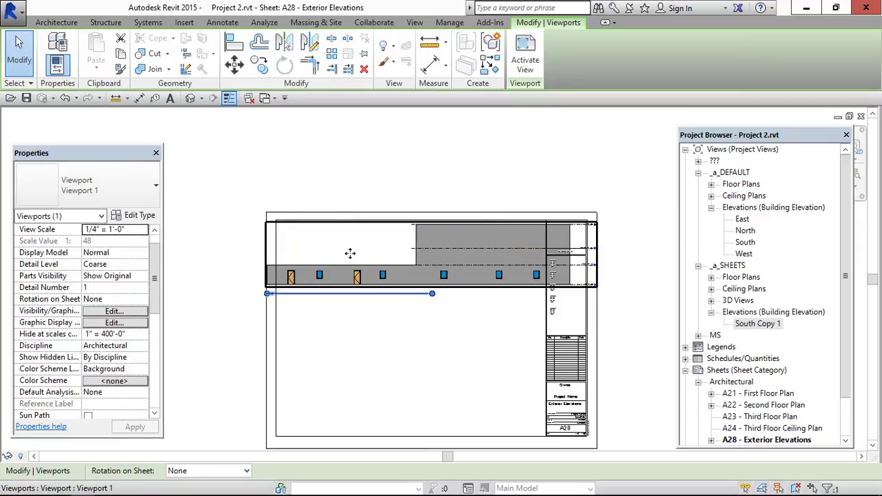
pyautogui.click(404, 165)
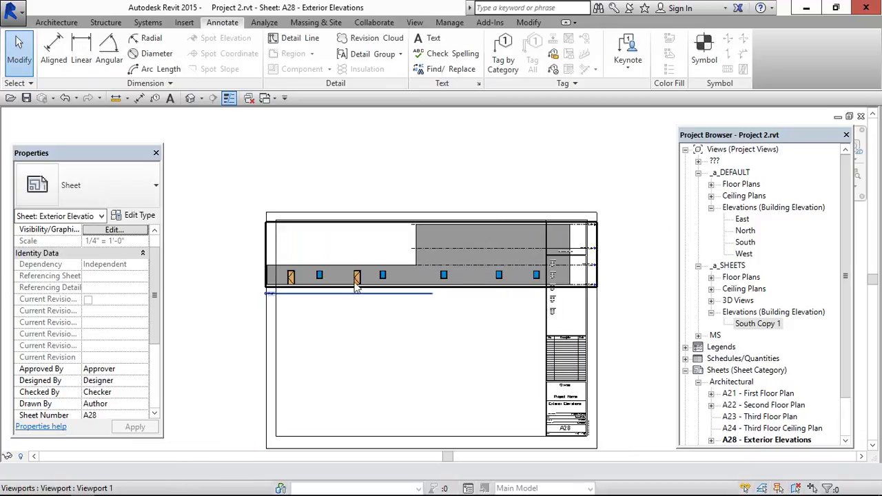
pyautogui.scroll(1, 343, 257)
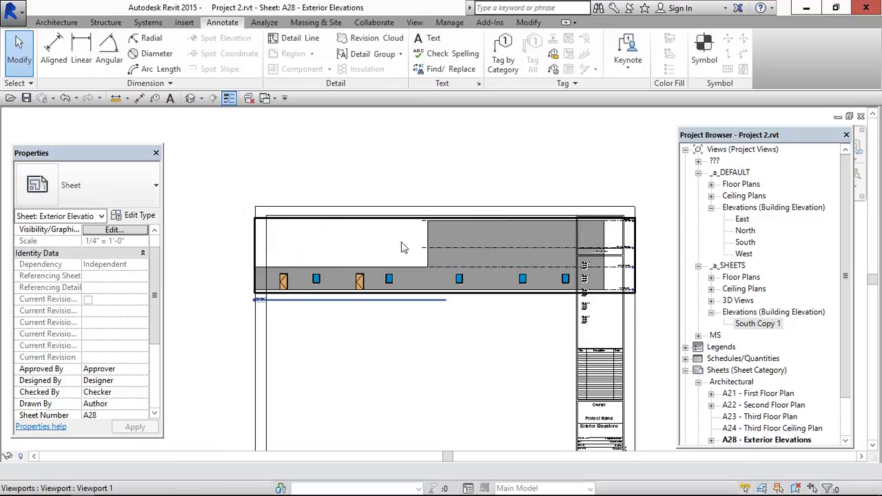
pyautogui.scroll(-1, 410, 251)
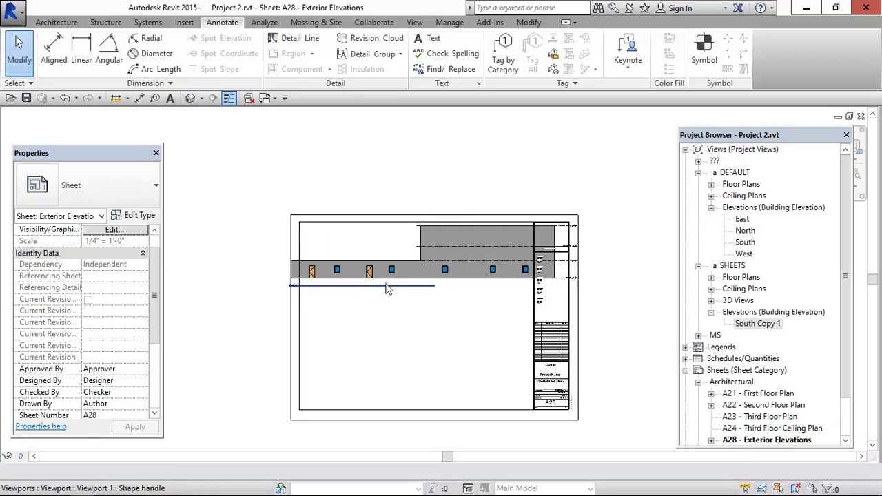
# - Duplicate the South Copy 1 elevation as a dependent view
pyautogui.scroll(1, 389, 267)
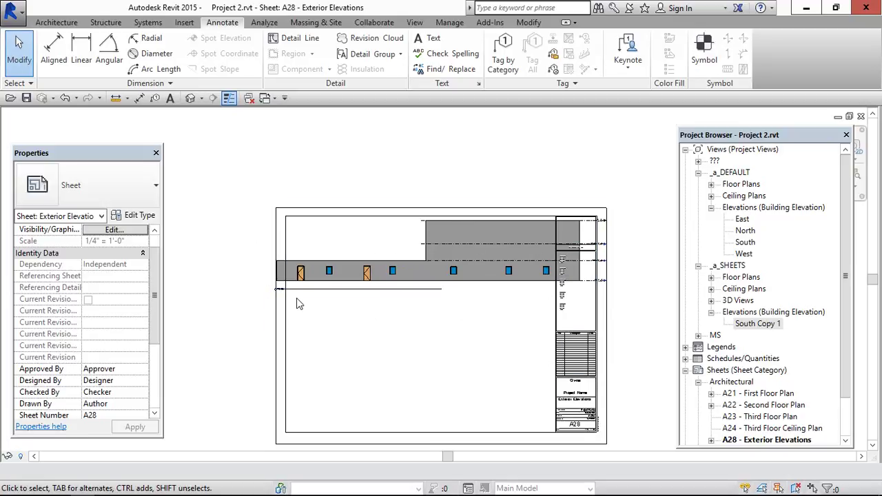
pyautogui.click(753, 326)
pyautogui.rightClick(752, 329)
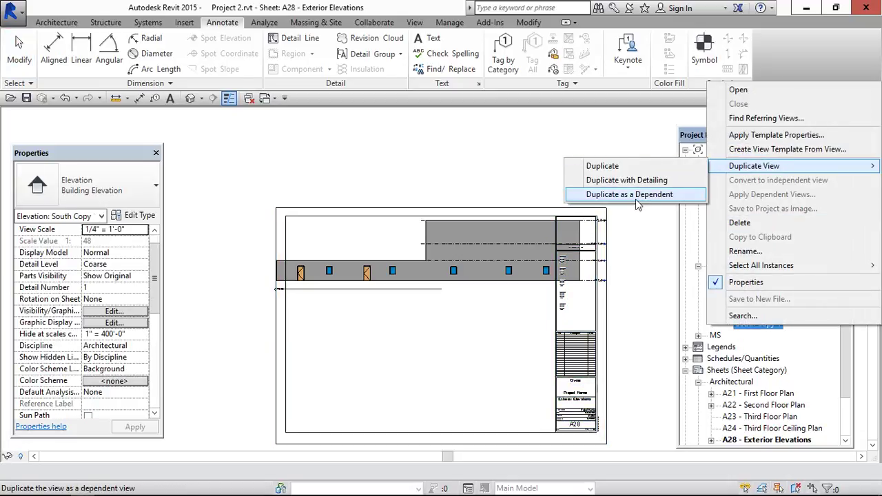
pyautogui.click(660, 288)
pyautogui.click(754, 328)
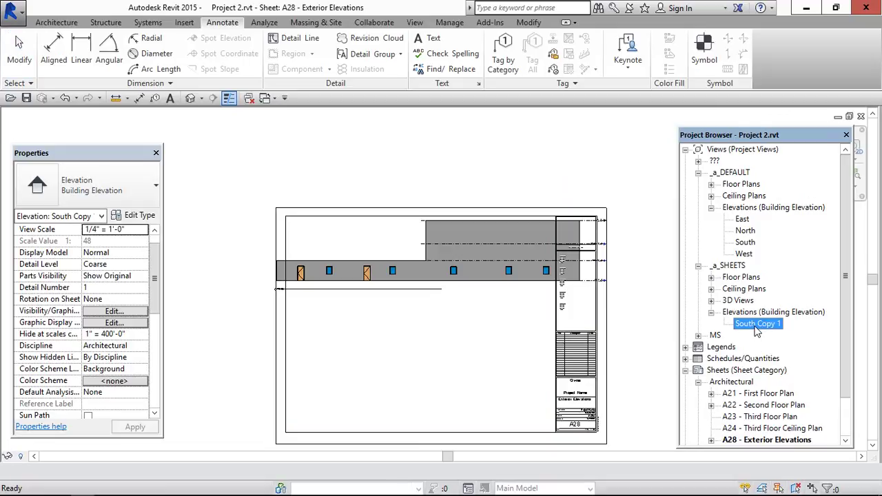
pyautogui.rightClick(756, 330)
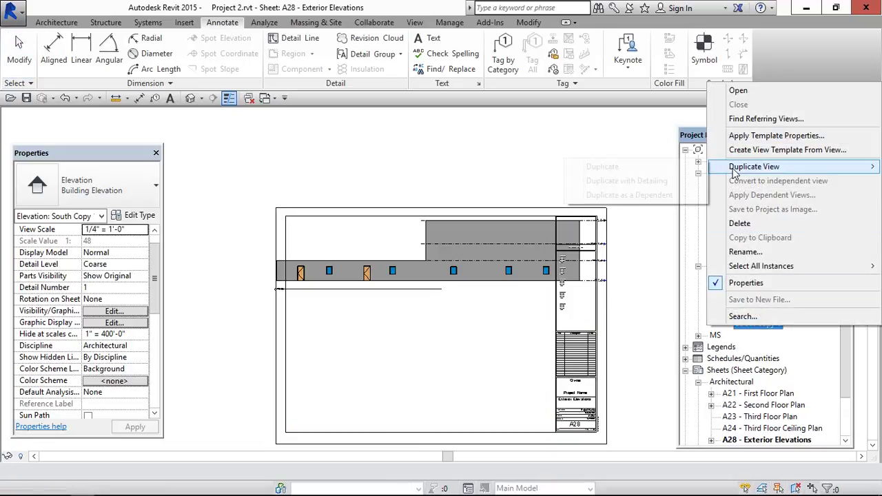
pyautogui.moveTo(751, 166)
pyautogui.click(631, 195)
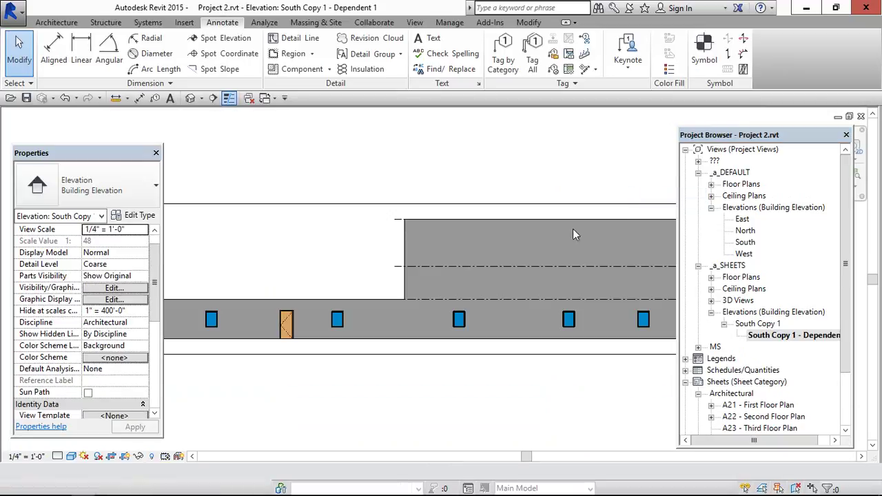
# - Create a second dependent duplicate of South Copy 1 and close it to return to sheet A28
pyautogui.click(757, 324)
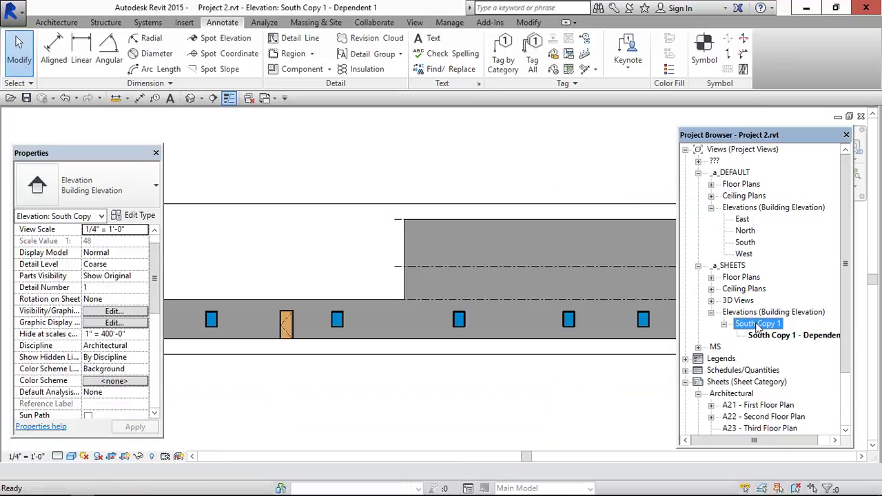
pyautogui.rightClick(756, 326)
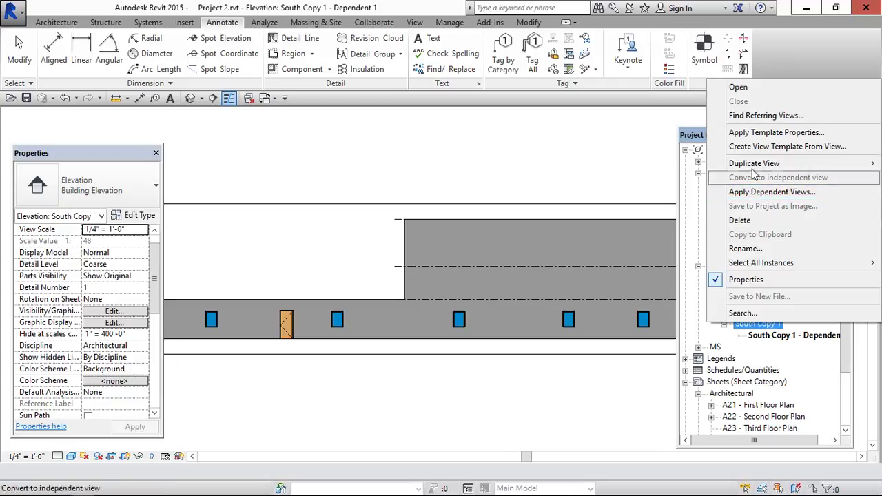
pyautogui.moveTo(745, 164)
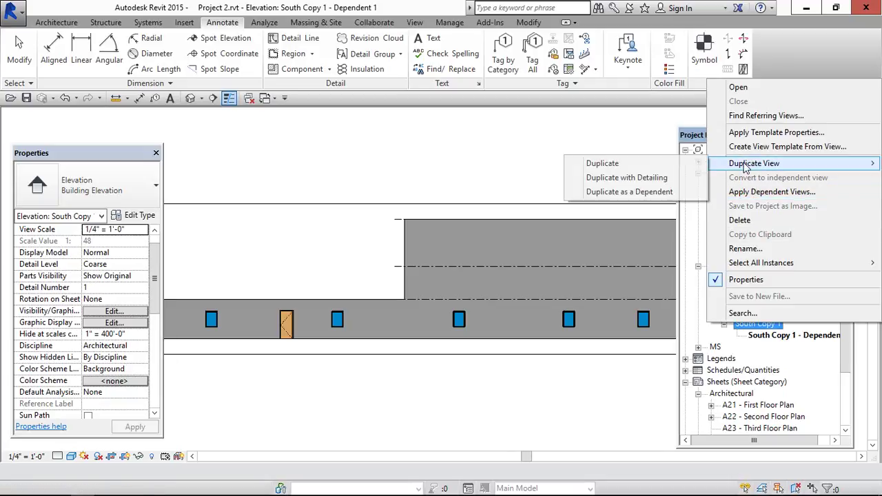
pyautogui.click(630, 191)
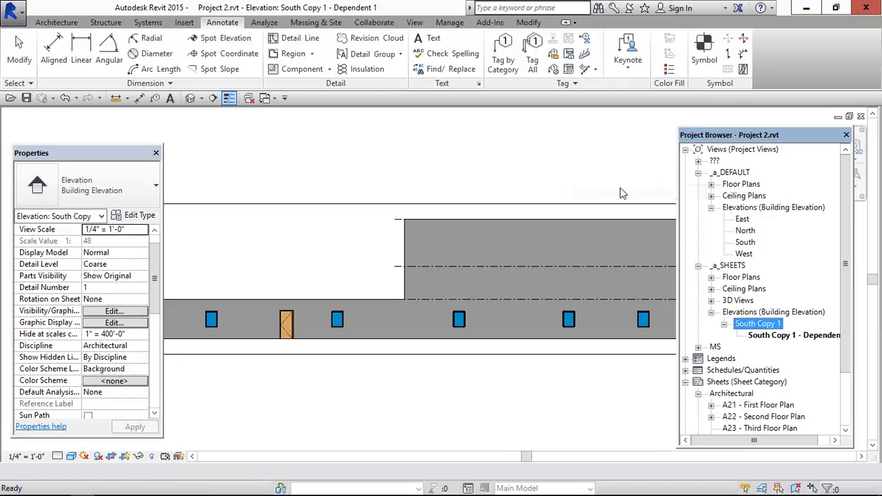
pyautogui.click(861, 117)
pyautogui.scroll(-3, 506, 245)
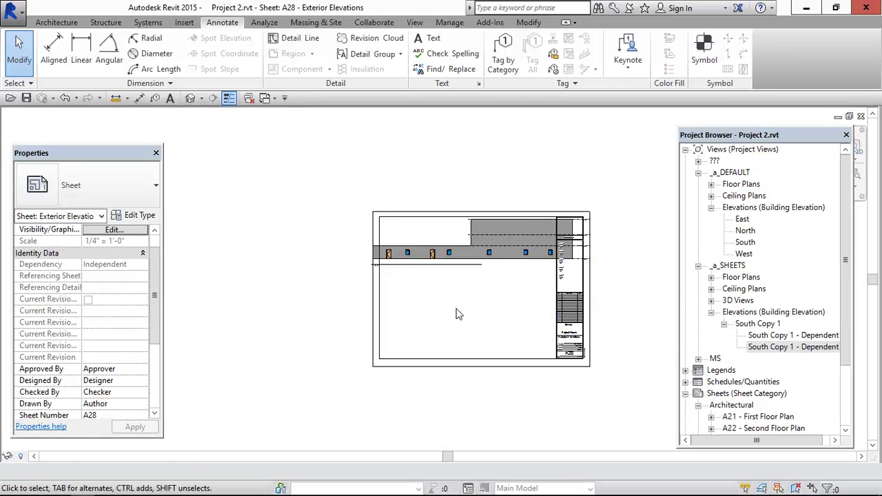
# - Move the full South Copy 1 viewport up out of the title block, clear above the sheet border
pyautogui.scroll(2, 518, 231)
pyautogui.click(518, 232)
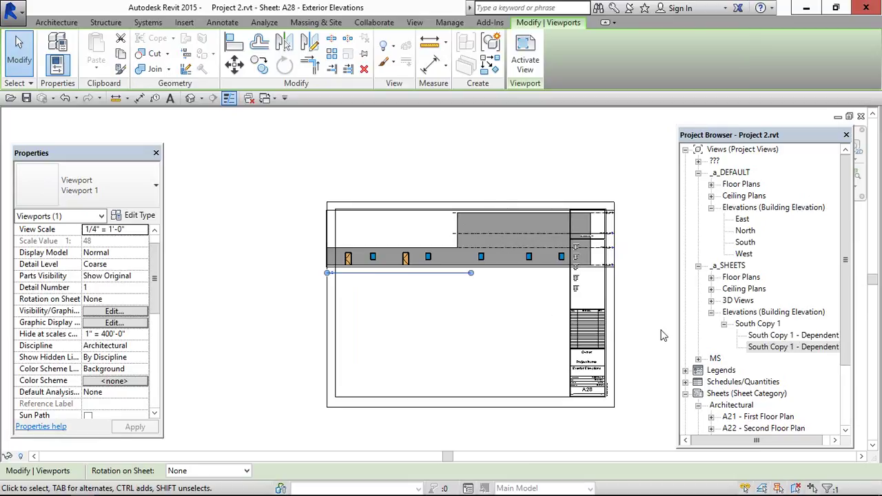
pyautogui.click(772, 335)
pyautogui.click(772, 347)
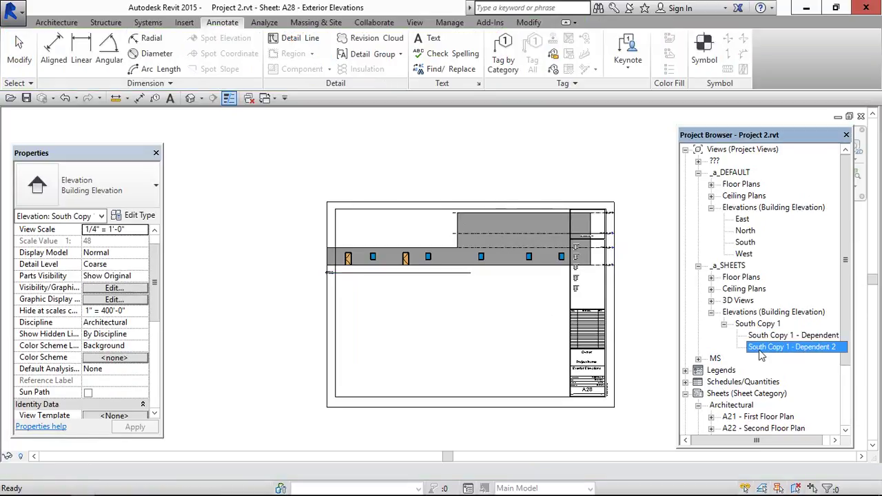
pyautogui.click(658, 313)
pyautogui.scroll(-2, 619, 234)
pyautogui.scroll(2, 598, 322)
pyautogui.click(501, 190)
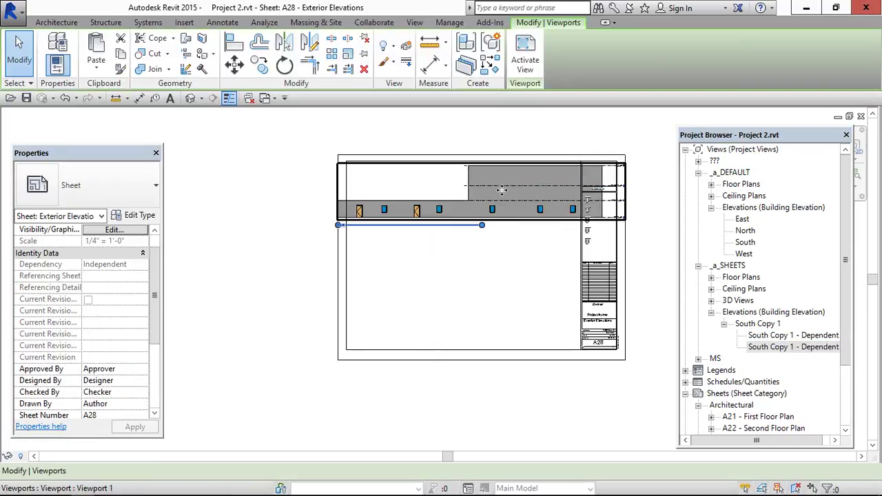
pyautogui.moveTo(501, 190); pyautogui.dragTo(502, 113)
# - Place the first dependent view of South Copy 1 across the middle of sheet A28
pyautogui.click(791, 335)
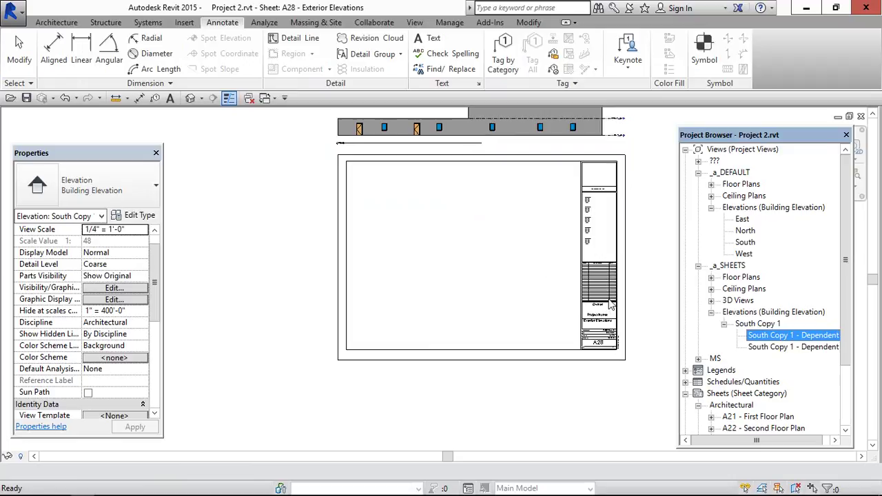
pyautogui.moveTo(709, 324); pyautogui.dragTo(525, 249)
pyautogui.click(469, 246)
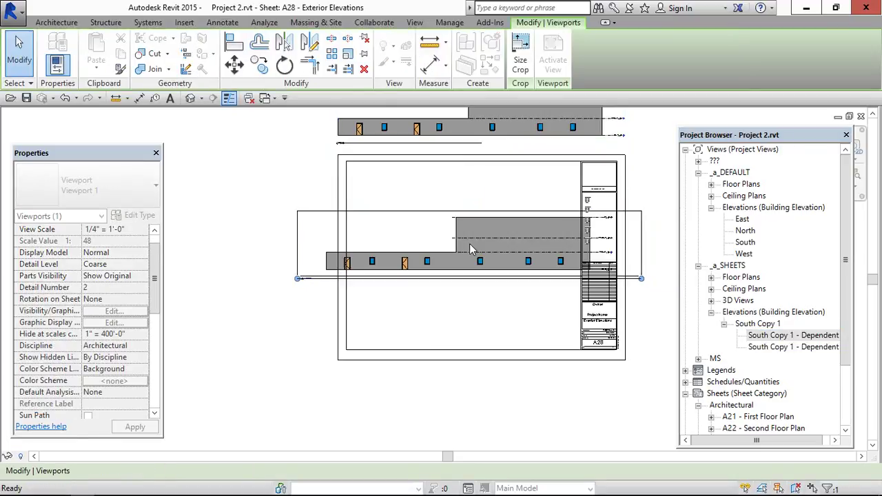
# - Place the second dependent view of South Copy 1 on sheet A28, directly below the first dependent viewport
pyautogui.click(756, 348)
pyautogui.moveTo(755, 348); pyautogui.dragTo(483, 320)
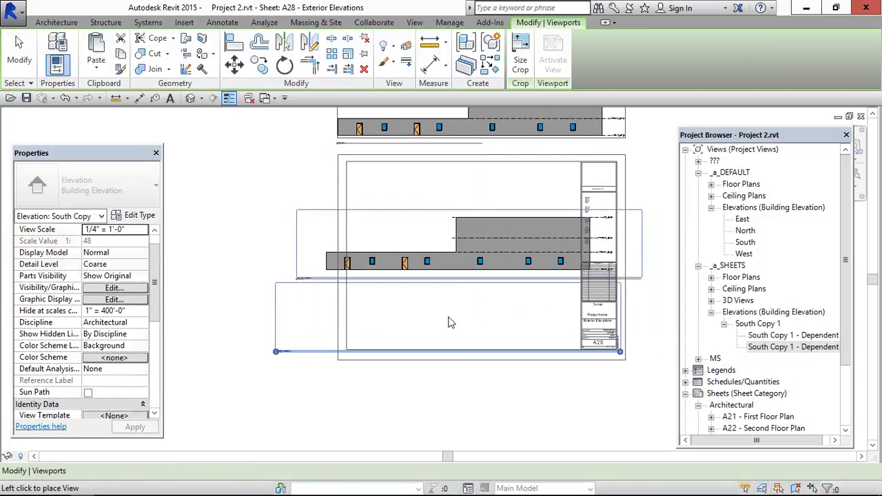
pyautogui.click(477, 324)
pyautogui.scroll(-1, 452, 300)
pyautogui.moveTo(519, 319); pyautogui.dragTo(503, 315, button='middle')
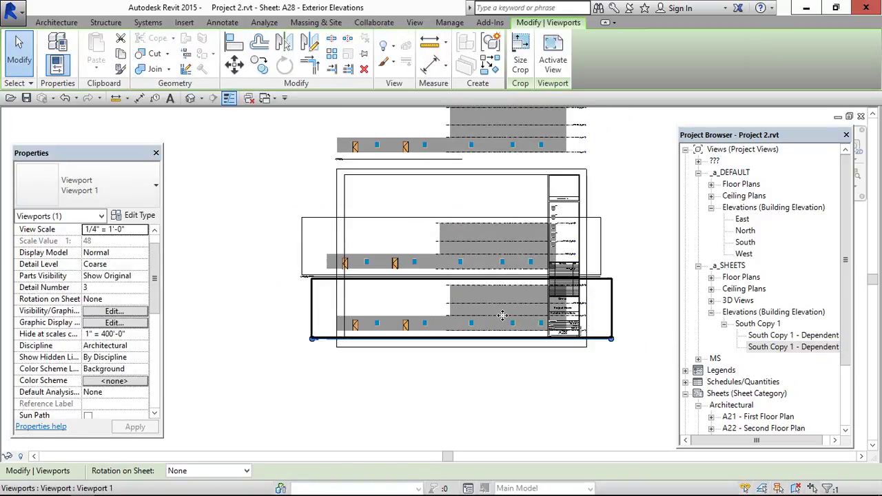
pyautogui.click(502, 406)
# - Select both dependent viewports and nudge them left together on the sheet
pyautogui.click(491, 311)
pyautogui.keyDown('ctrl'); pyautogui.click(477, 232); pyautogui.keyUp('ctrl')
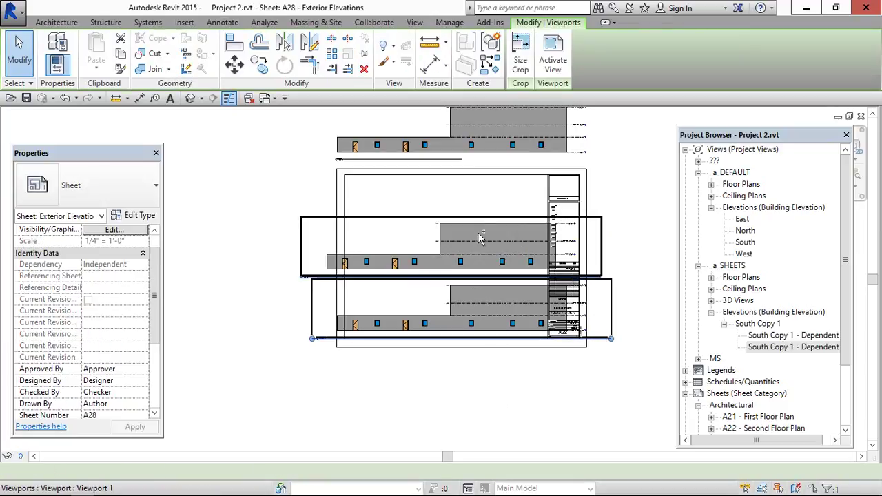
pyautogui.press('Left')
pyautogui.press('Left')
pyautogui.press('Left')
pyautogui.press('Left')
pyautogui.press('Left')
pyautogui.press('Left')
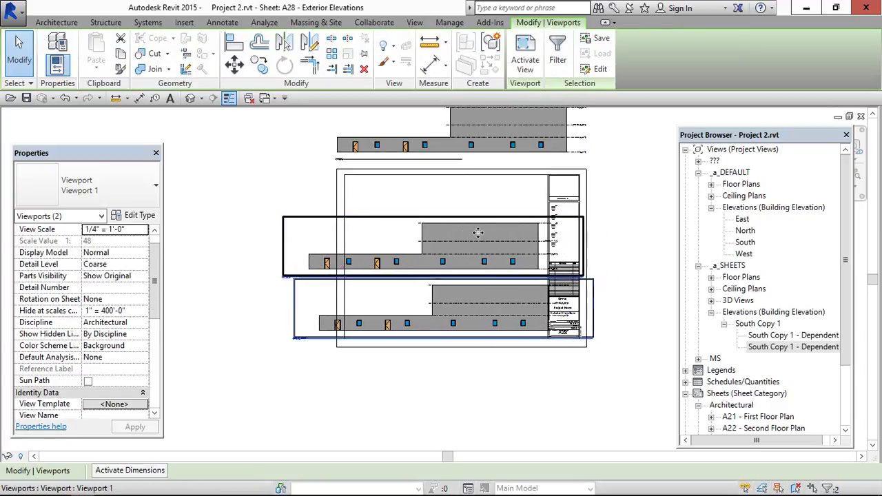
pyautogui.click(620, 244)
# - Activate the upper dependent viewport and crop its left side to just before the taller part of the building
pyautogui.doubleClick(409, 242)
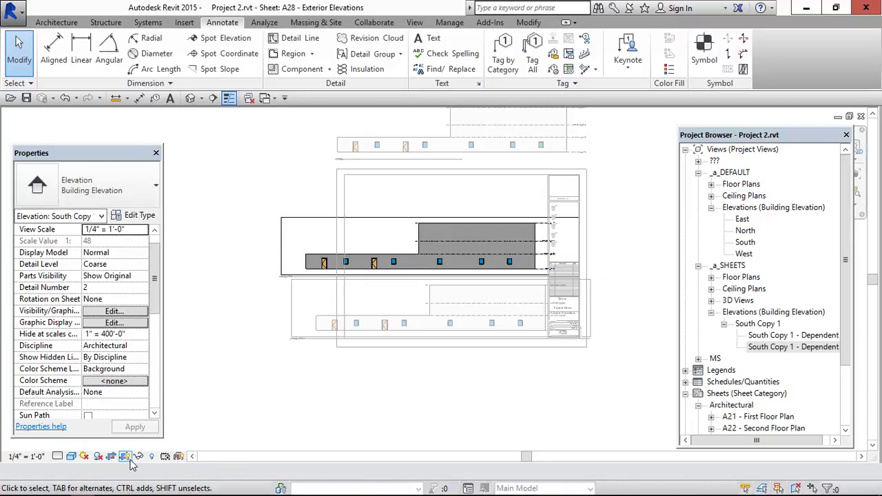
pyautogui.click(282, 241)
pyautogui.moveTo(281, 246); pyautogui.dragTo(415, 241)
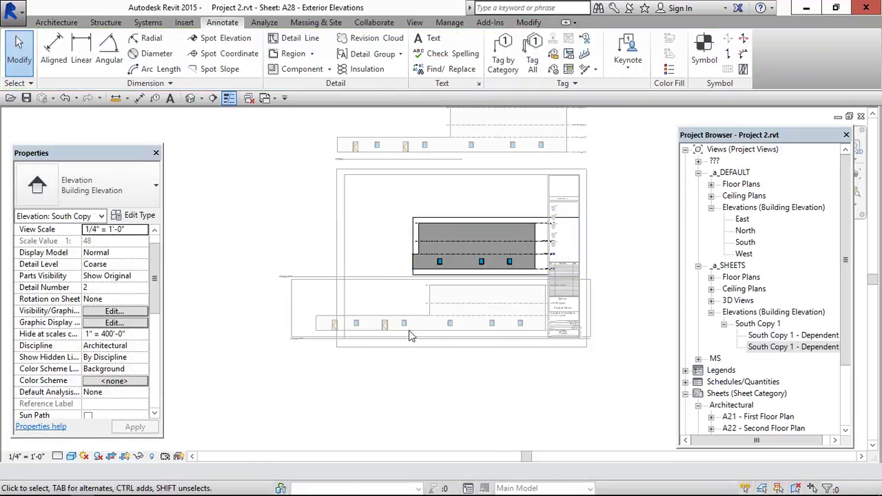
pyautogui.doubleClick(396, 293)
# - Activate the lower dependent viewport and crop its right side to just past the start of the taller building part
pyautogui.doubleClick(414, 299)
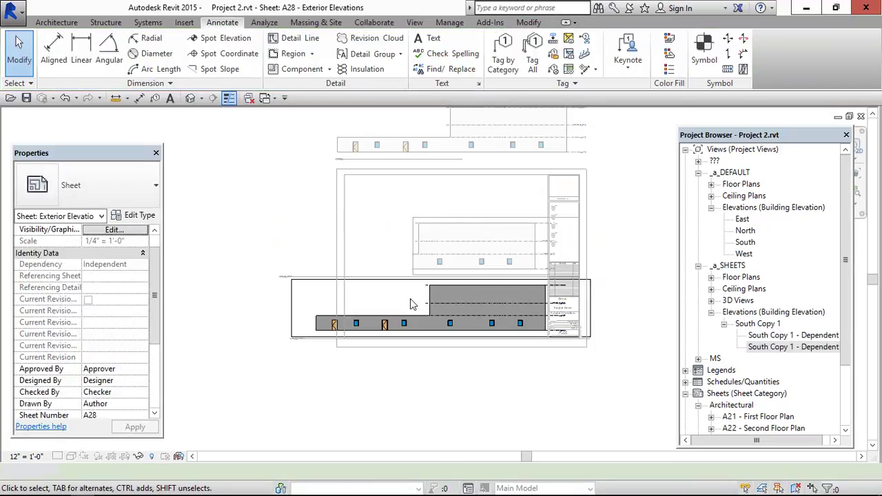
pyautogui.click(591, 307)
pyautogui.moveTo(591, 308); pyautogui.dragTo(437, 306)
pyautogui.click(443, 392)
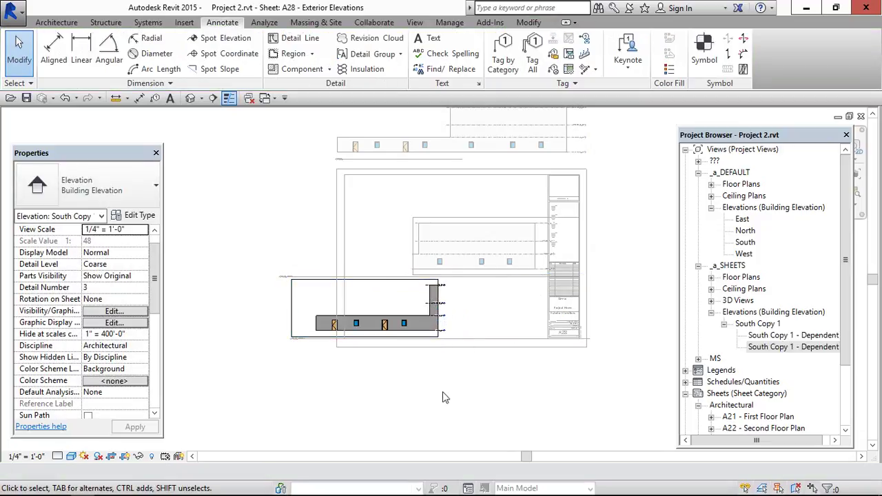
pyautogui.doubleClick(397, 404)
# - Nudge the lower dependent viewport right until it sits inside the sheet border beneath the upper one
pyautogui.click(398, 302)
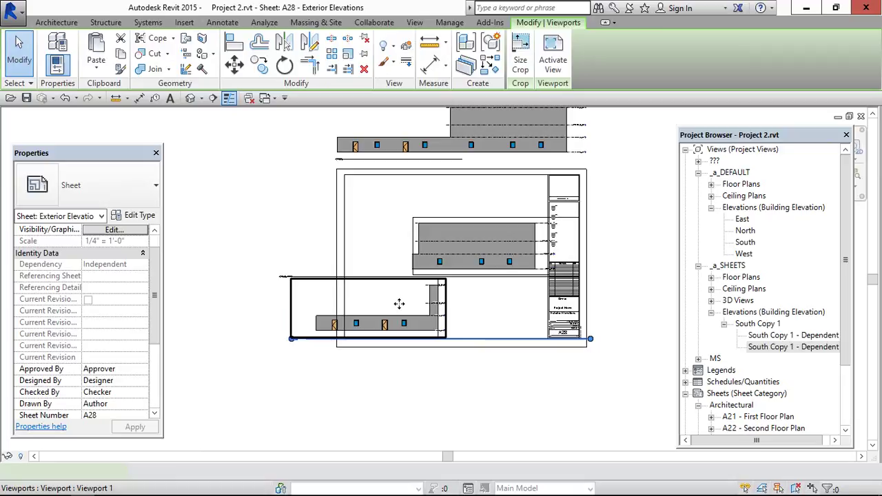
pyautogui.press('Right')
pyautogui.press('Right')
pyautogui.press('Right')
pyautogui.press('Right')
pyautogui.press('Right')
pyautogui.press('Right')
pyautogui.press('Right')
pyautogui.press('Right')
pyautogui.press('Right')
pyautogui.press('Right')
pyautogui.press('Right')
pyautogui.press('Right')
pyautogui.press('Right')
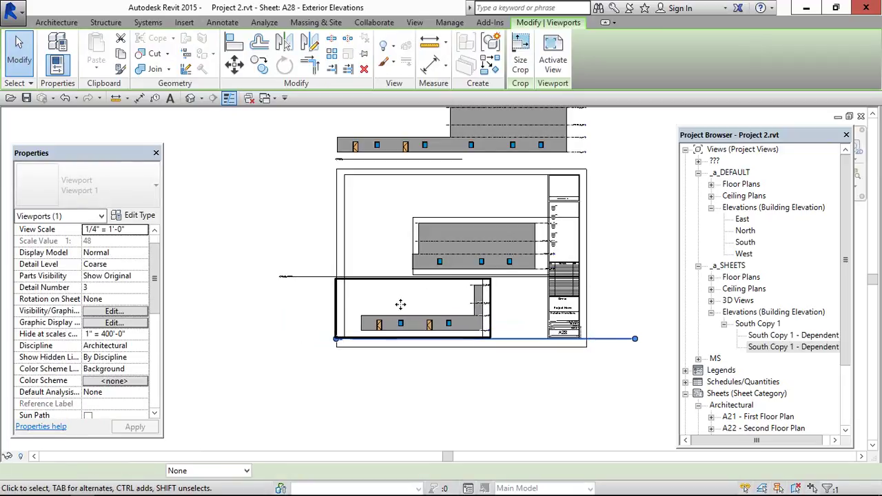
pyautogui.press('Right')
pyautogui.press('Right')
pyautogui.press('Right')
pyautogui.press('Right')
pyautogui.press('Right')
pyautogui.press('Right')
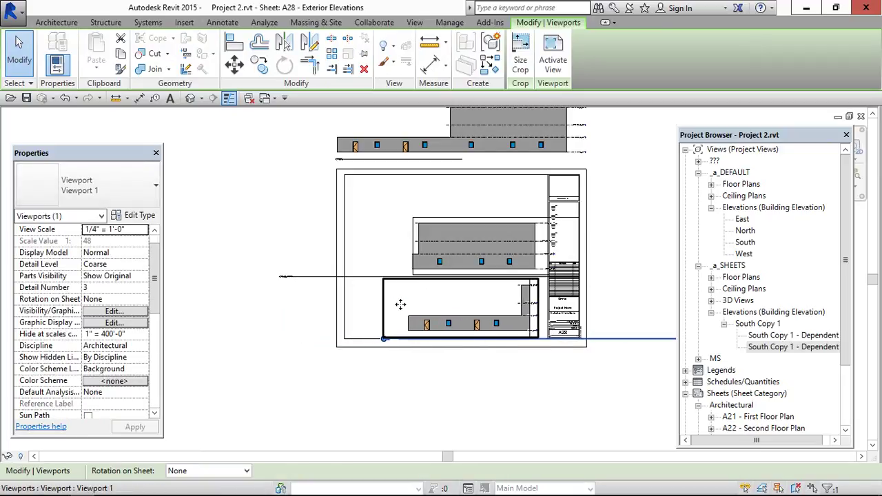
pyautogui.click(444, 395)
# - Activate the full South Copy 1 viewport above the sheet and set its view scale to 1/8" = 1'-0"
pyautogui.scroll(-1, 446, 396)
pyautogui.scroll(1, 463, 268)
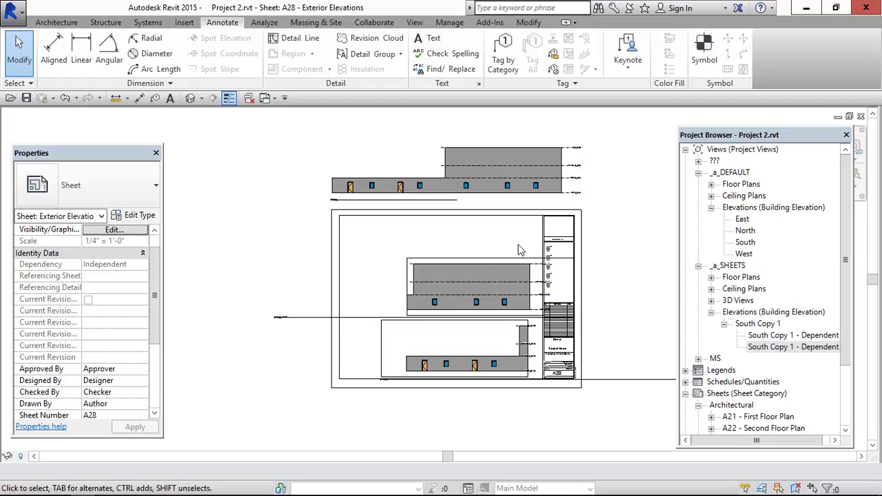
pyautogui.scroll(1, 520, 250)
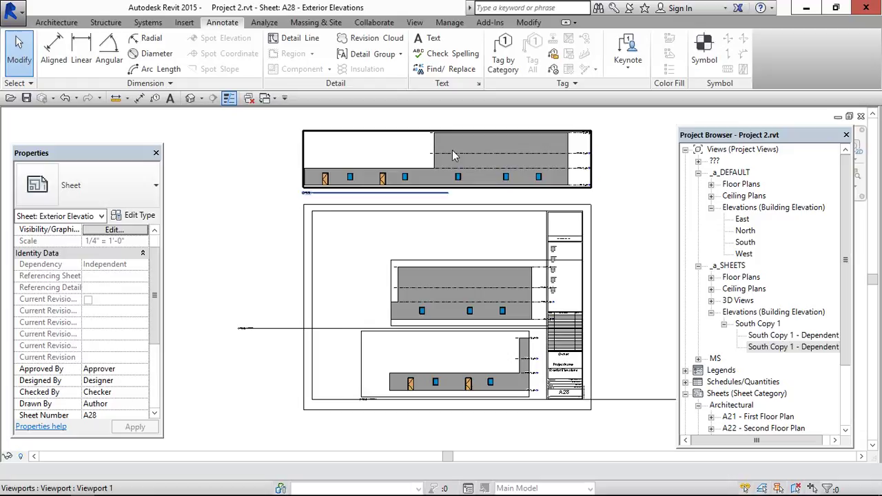
pyautogui.doubleClick(401, 158)
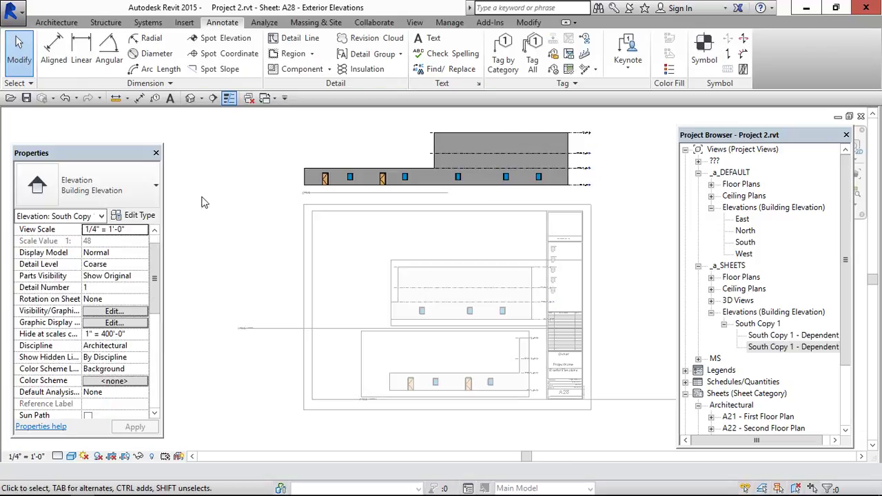
pyautogui.click(143, 230)
pyautogui.click(142, 230)
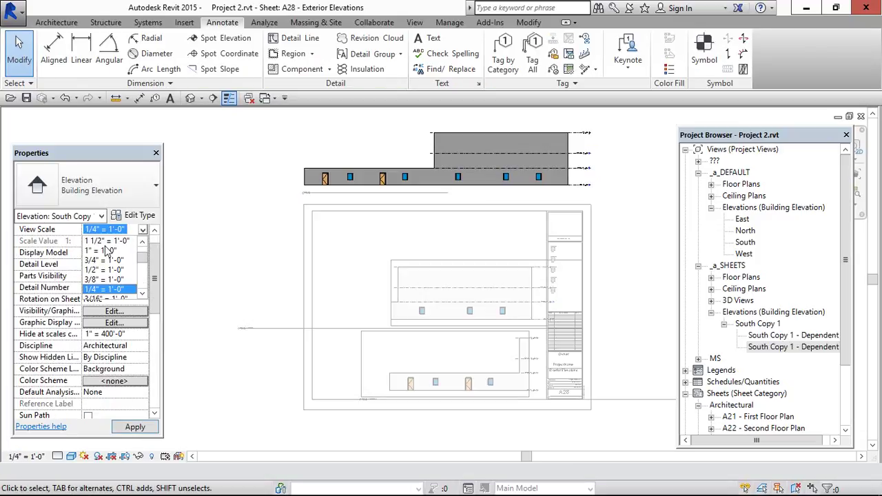
pyautogui.scroll(-1, 100, 285)
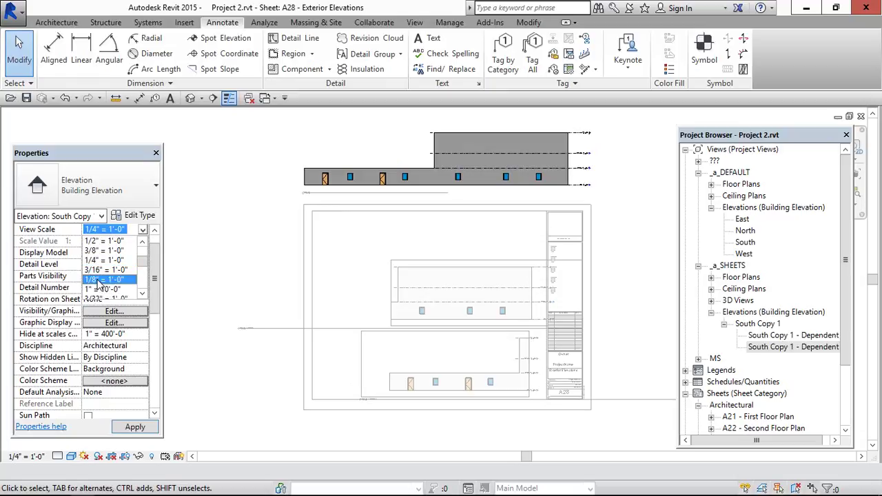
pyautogui.click(103, 280)
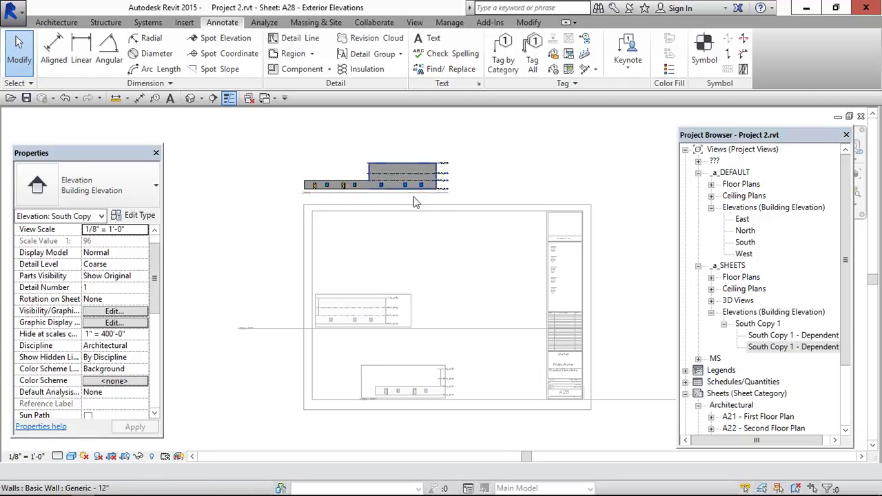
# - Undo the last view scale change and deactivate the South Copy 1 viewport
pyautogui.hotkey('ctrl', 'z')
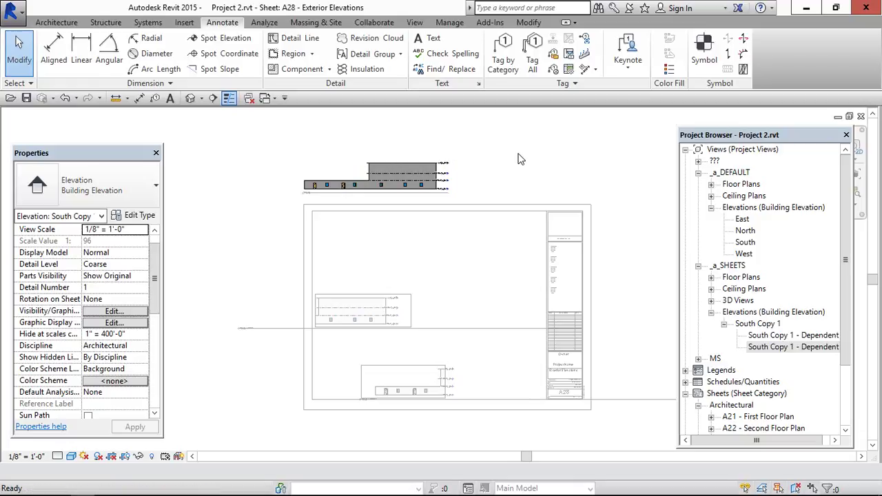
pyautogui.doubleClick(390, 136)
pyautogui.doubleClick(390, 136)
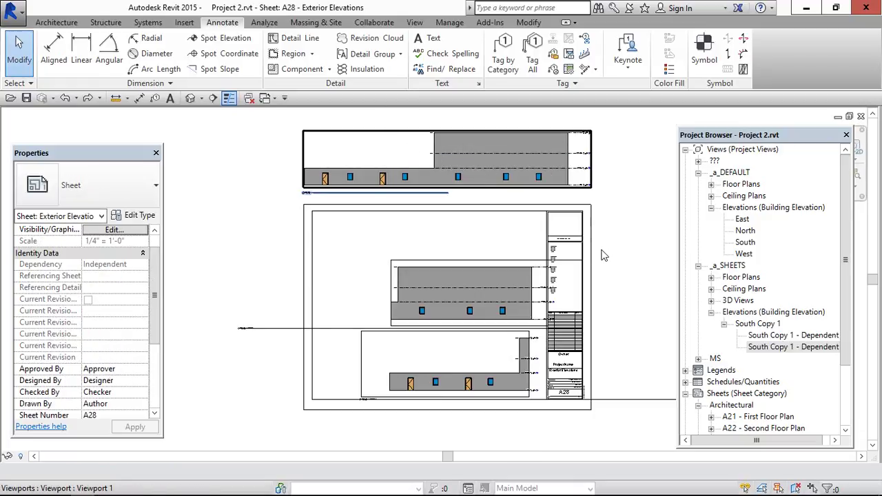
# - Duplicate the default South building elevation as an independent view, and close the new view to return to sheet A28
pyautogui.click(747, 243)
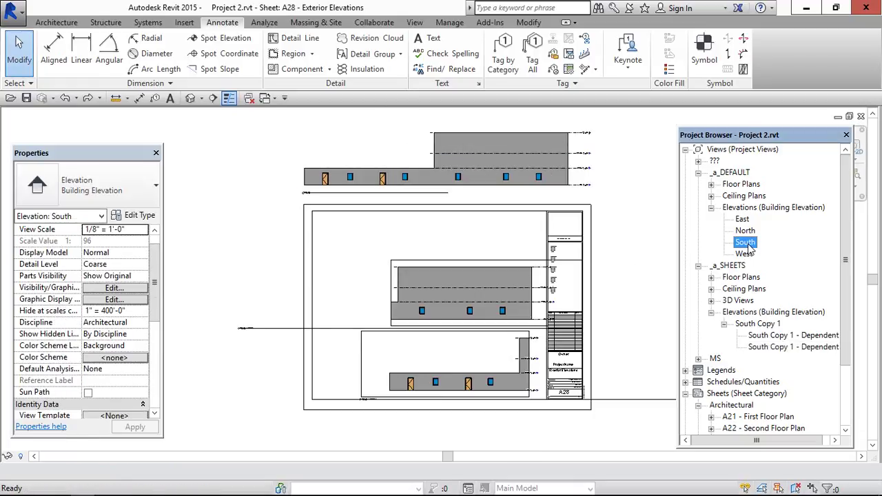
pyautogui.click(733, 173)
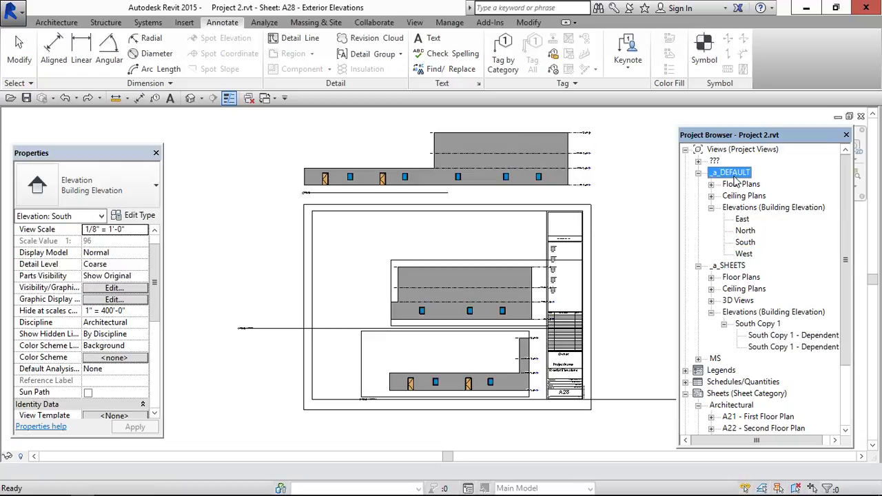
pyautogui.click(746, 243)
pyautogui.rightClick(746, 243)
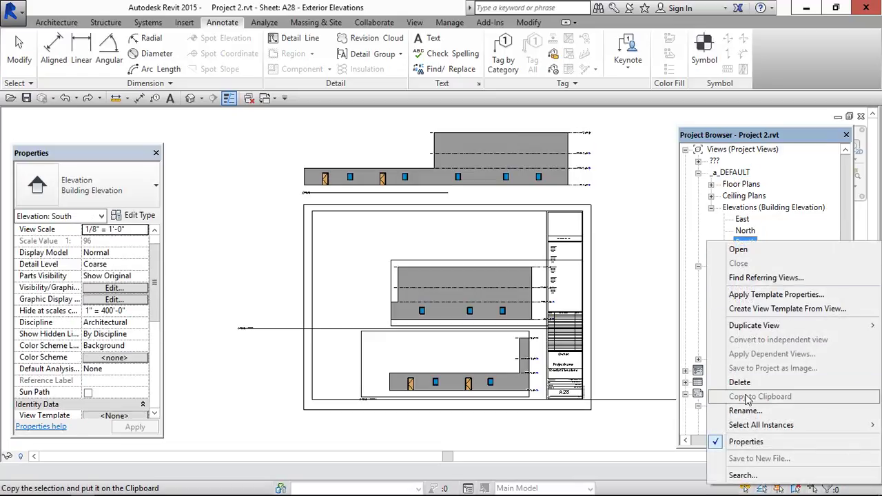
pyautogui.moveTo(737, 325)
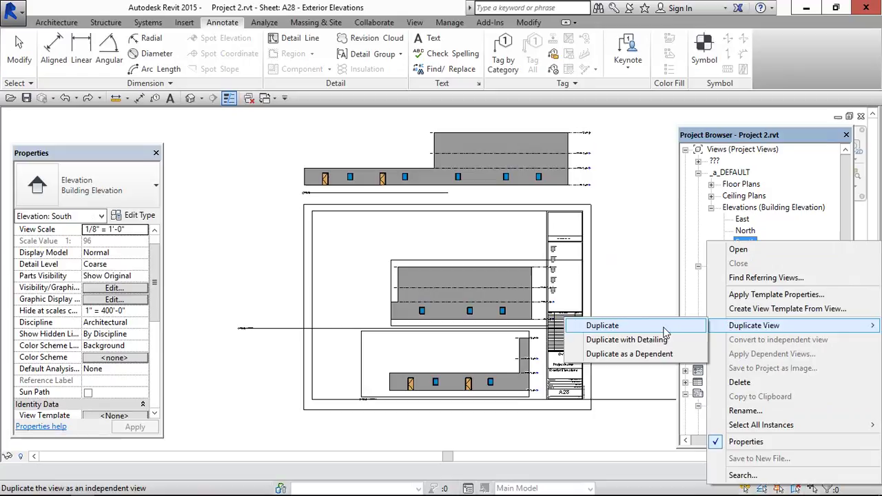
pyautogui.click(662, 329)
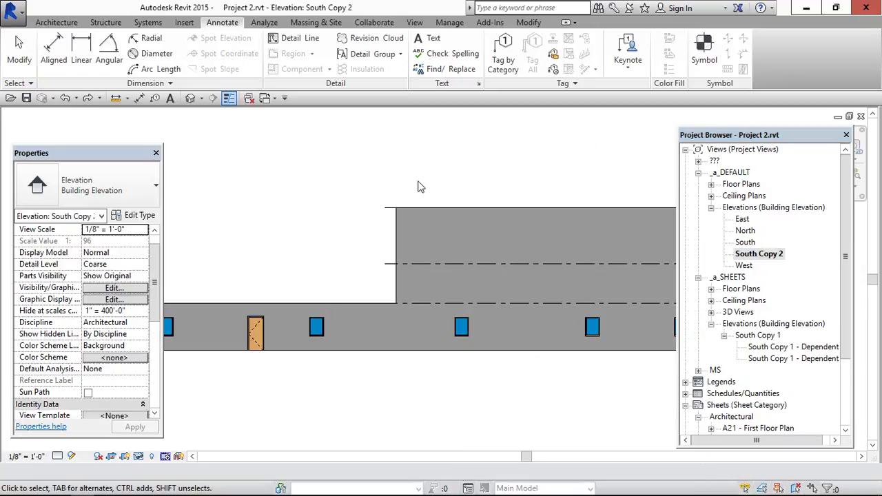
pyautogui.click(860, 117)
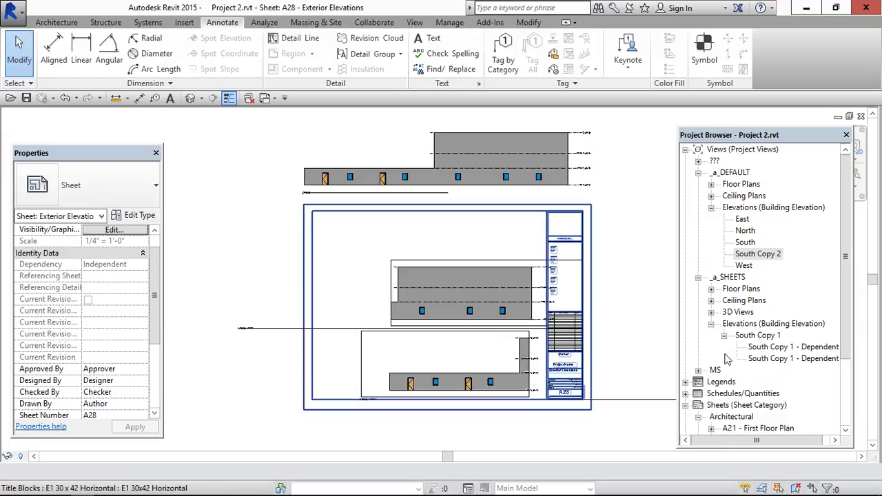
# - Set the Project Views parameter of the South Copy 2 elevation to _a_SHEETS
pyautogui.click(757, 254)
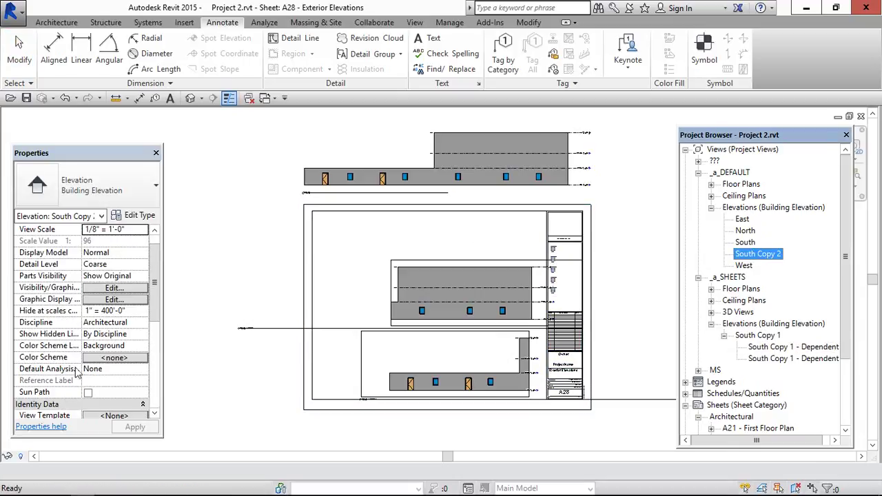
pyautogui.click(155, 393)
pyautogui.scroll(-5, 156, 398)
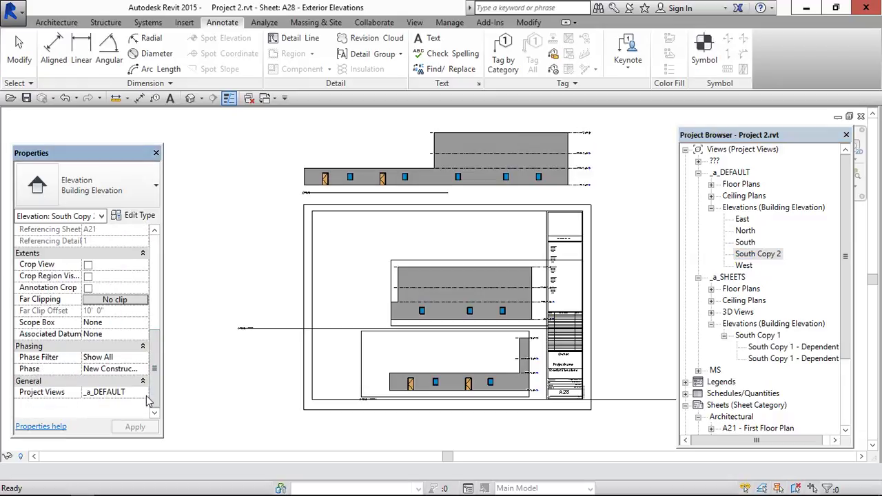
pyautogui.click(145, 392)
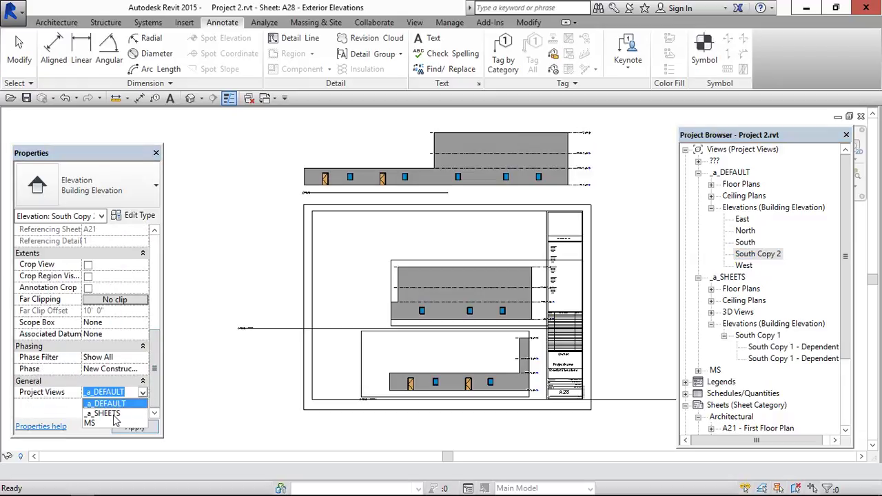
pyautogui.click(115, 417)
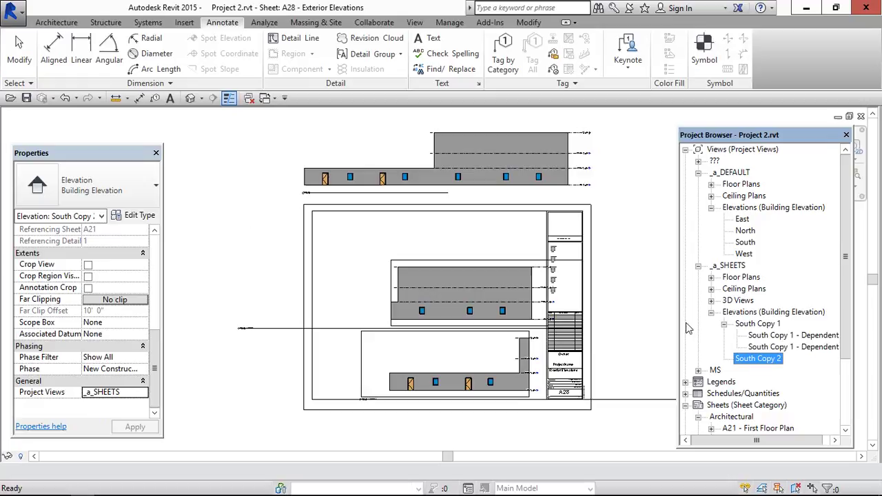
# - Place the South Copy 2 elevation on sheet A28, inside the border above the two dependent viewports
pyautogui.click(636, 271)
pyautogui.click(747, 360)
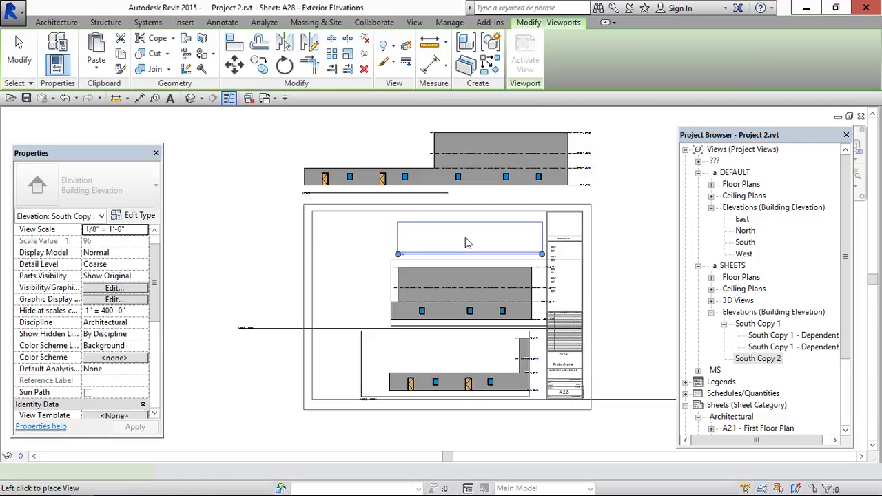
pyautogui.click(462, 235)
pyautogui.scroll(2, 459, 233)
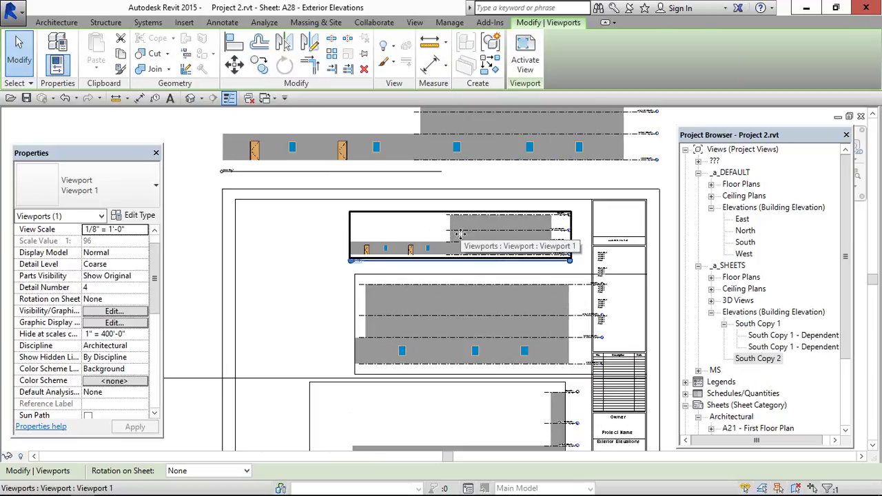
pyautogui.press('Escape')
# - Examine how the small overall South elevation compares with the two larger dependent viewports beneath it on the sheet
pyautogui.scroll(-2, 423, 233)
pyautogui.scroll(2, 426, 252)
pyautogui.scroll(-2, 448, 238)
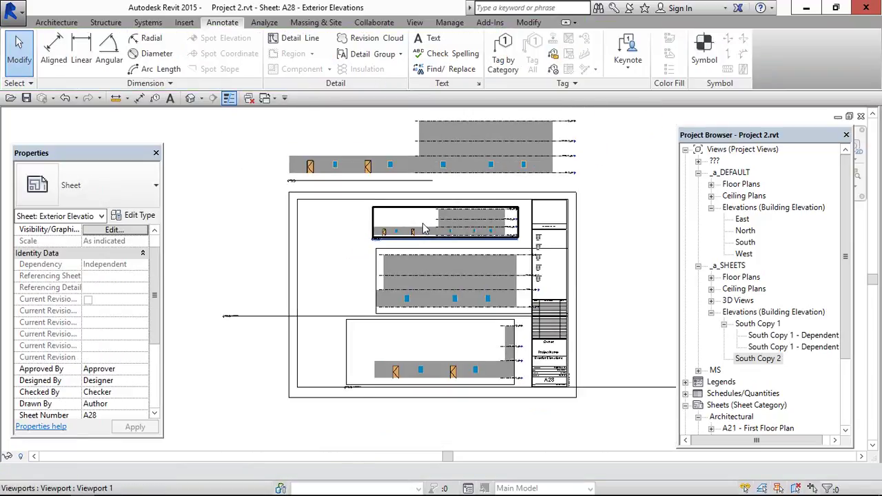
pyautogui.scroll(3, 469, 234)
pyautogui.scroll(-2, 348, 225)
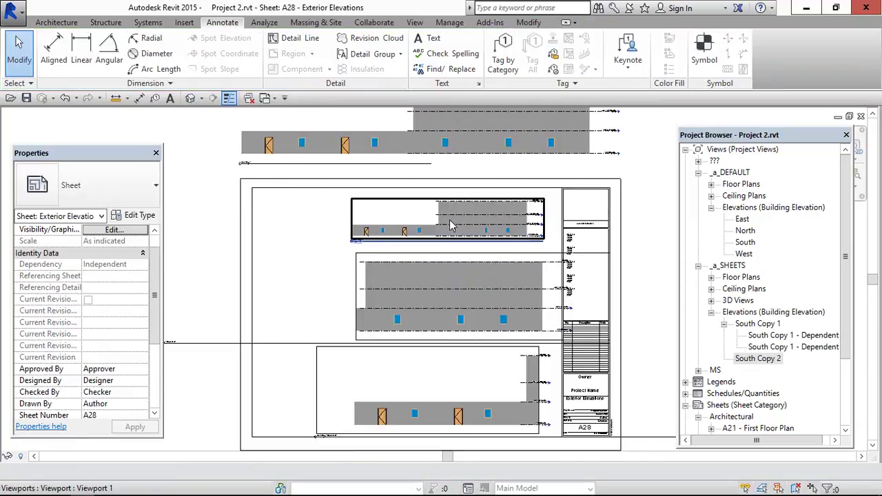
pyautogui.scroll(4, 438, 227)
pyautogui.scroll(-3, 448, 262)
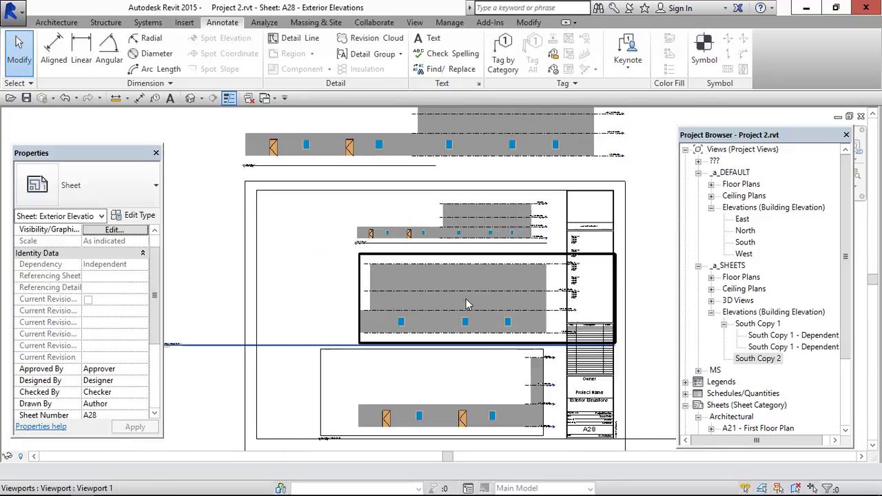
pyautogui.scroll(-2, 456, 271)
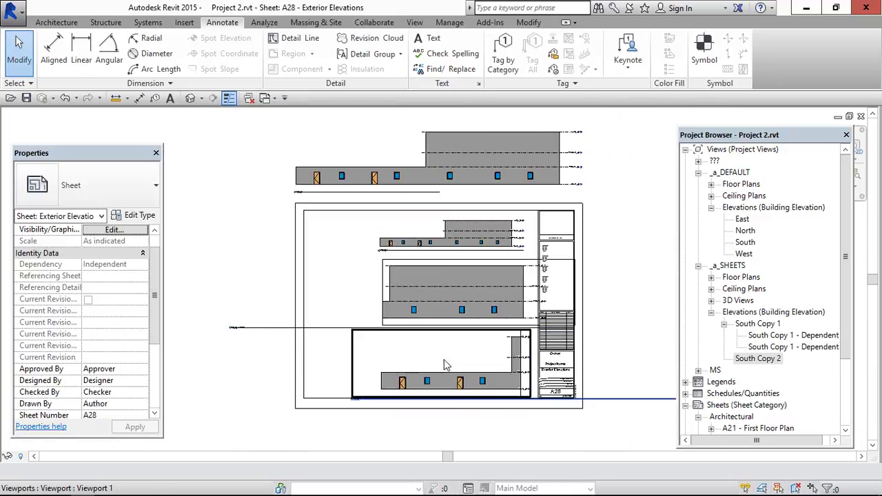
pyautogui.scroll(-2, 455, 256)
pyautogui.scroll(3, 466, 348)
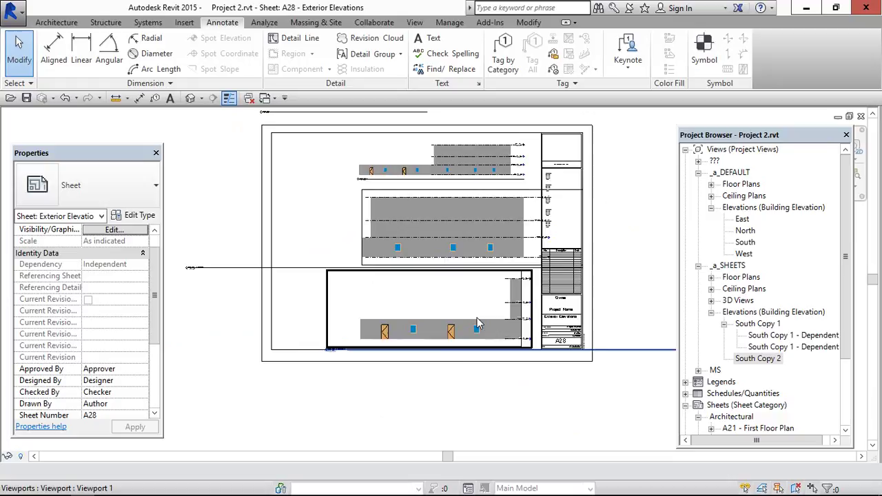
pyautogui.scroll(-2, 477, 318)
pyautogui.scroll(3, 486, 216)
# - Activate the upper dependent viewport, draw a vertical Thin Lines detail line just left of the taller building part, and deactivate the view
pyautogui.doubleClick(465, 245)
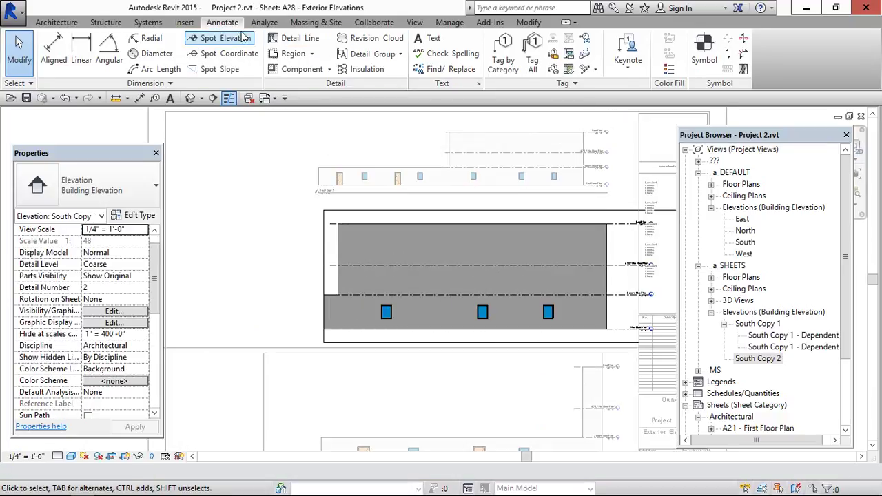
pyautogui.click(290, 37)
pyautogui.scroll(2, 335, 290)
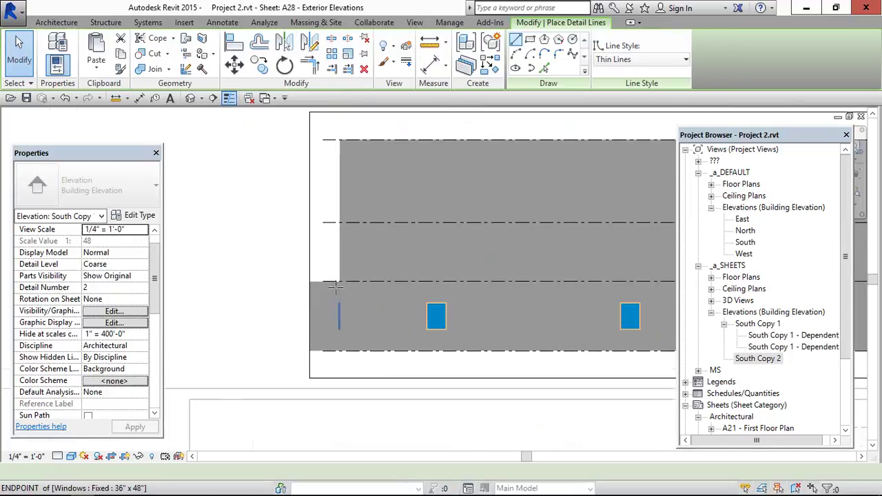
pyautogui.click(334, 259)
pyautogui.click(335, 370)
pyautogui.press('Escape')
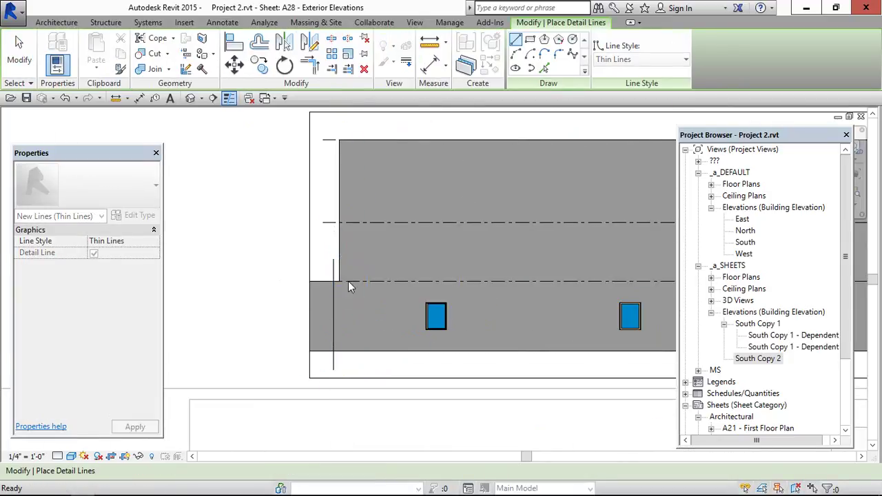
pyautogui.scroll(-4, 348, 280)
pyautogui.press('Escape')
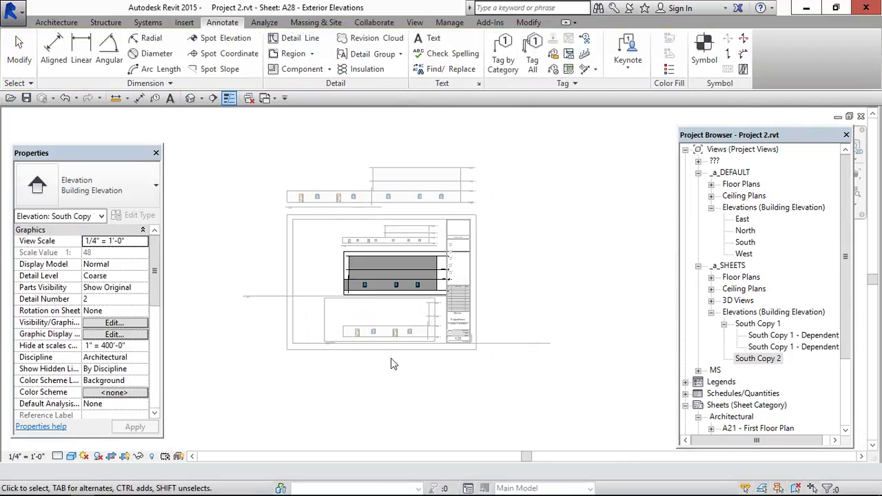
pyautogui.scroll(2, 414, 334)
pyautogui.doubleClick(409, 421)
pyautogui.click(428, 317)
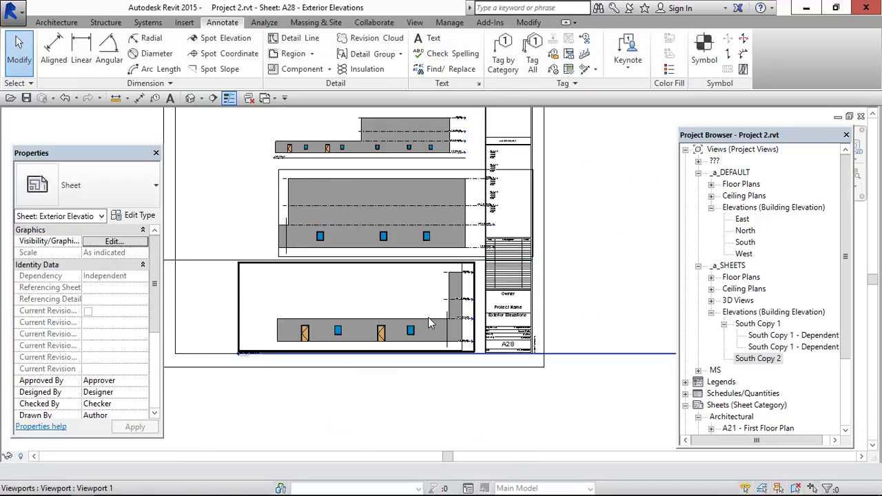
# - Activate the lower dependent viewport, hide the vertical detail line in that view only, and deactivate the view
pyautogui.scroll(2, 434, 317)
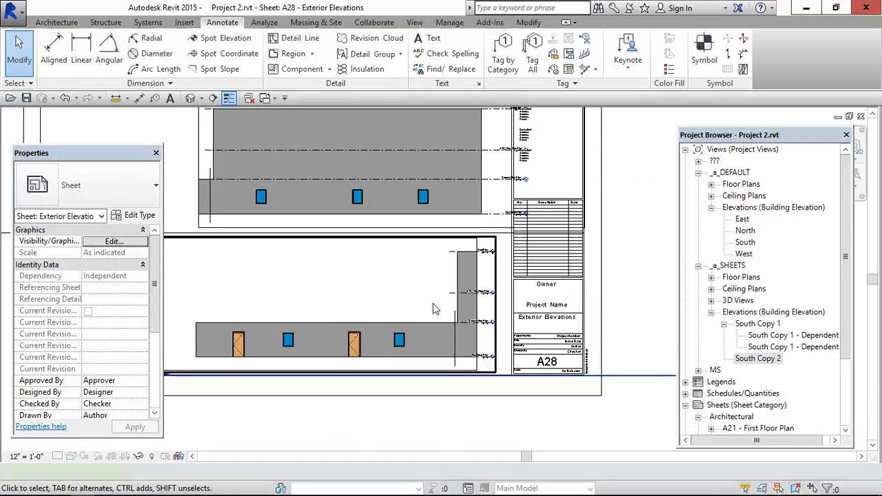
pyautogui.doubleClick(434, 308)
pyautogui.click(454, 323)
pyautogui.rightClick(455, 324)
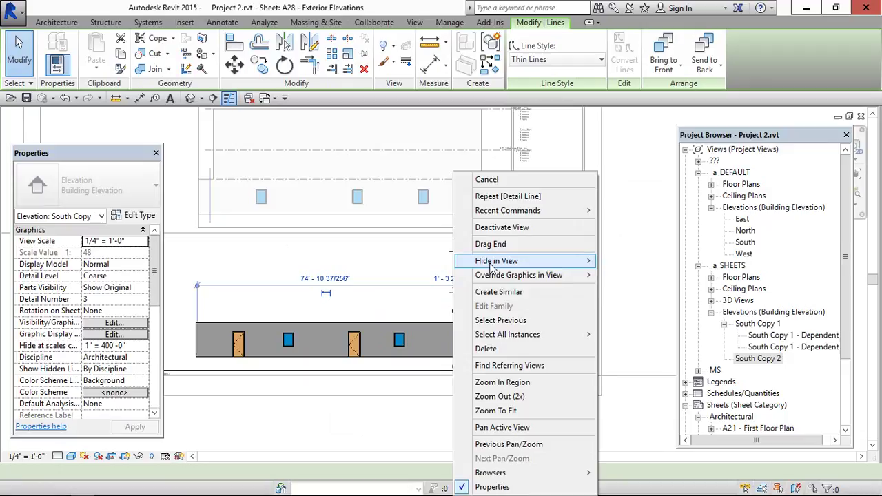
pyautogui.moveTo(524, 261)
pyautogui.moveTo(579, 275)
pyautogui.click(625, 261)
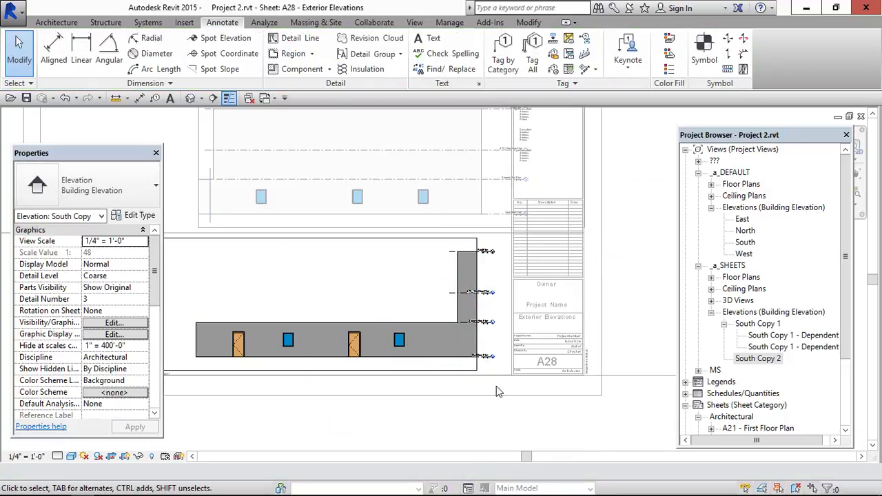
pyautogui.scroll(-3, 501, 396)
pyautogui.doubleClick(609, 274)
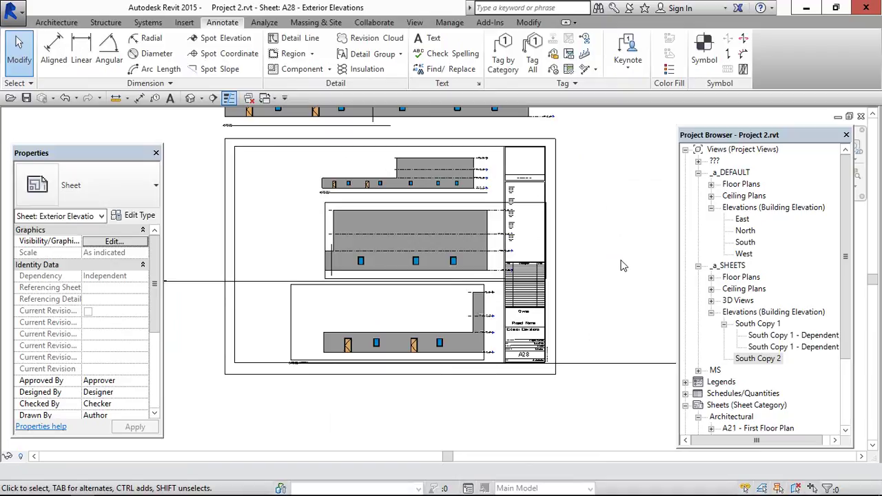